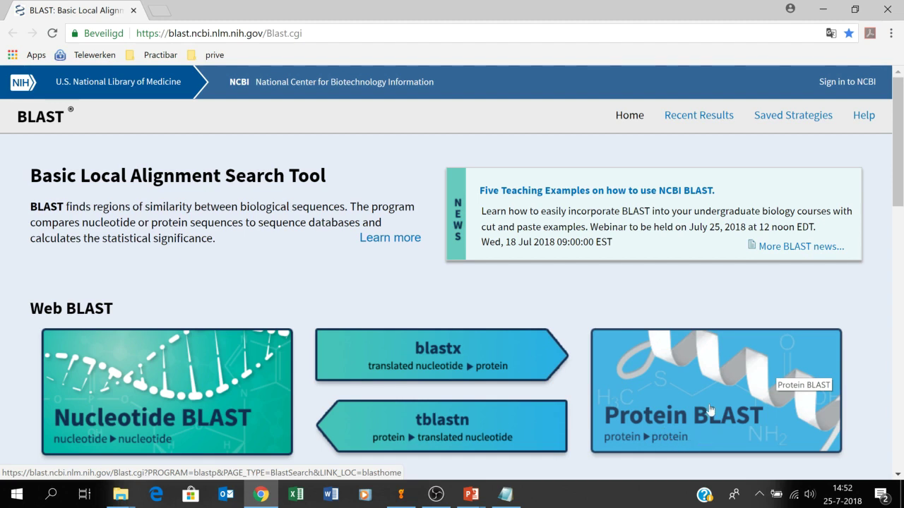
- Open Nucleotide BLAST, look through the blastp, blastx, tblastn and tblastx search forms, and return to blastn
{"action": "left_click", "coordinate": [191, 393]}
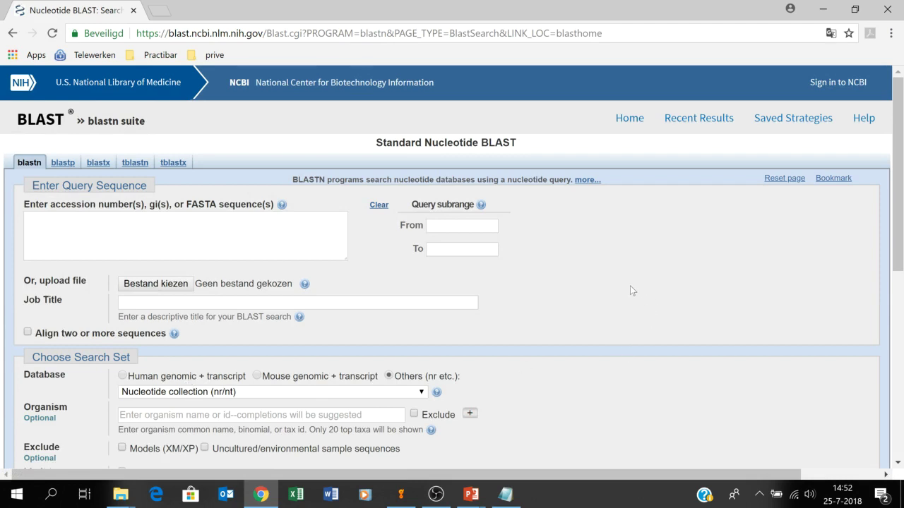
{"action": "left_click", "coordinate": [62, 165]}
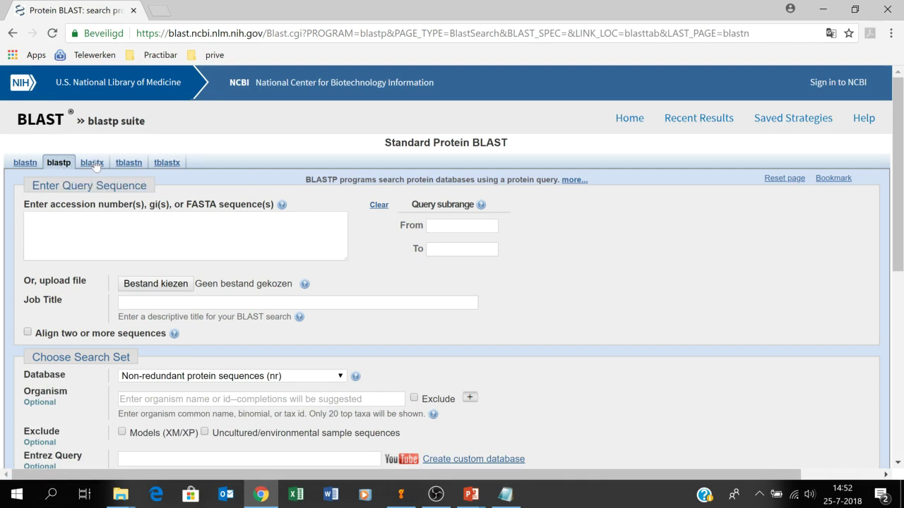
{"action": "left_click", "coordinate": [94, 166]}
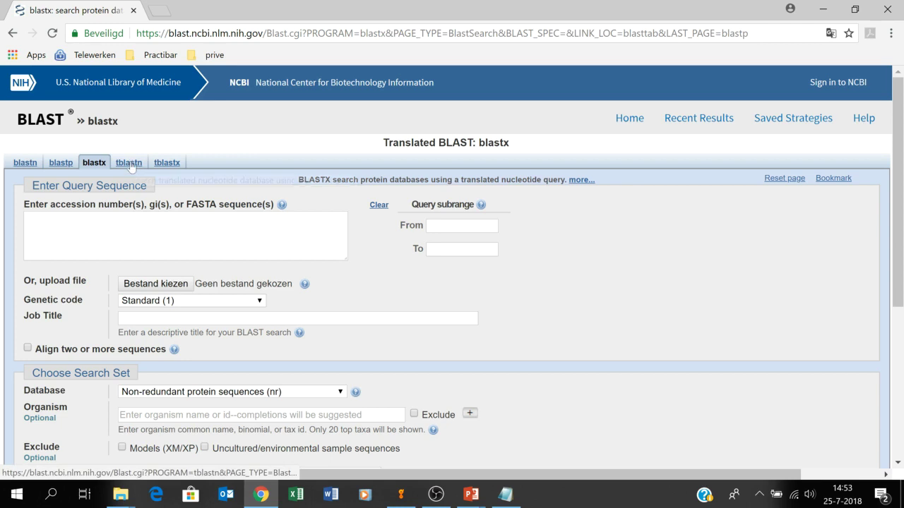
{"action": "left_click", "coordinate": [130, 164]}
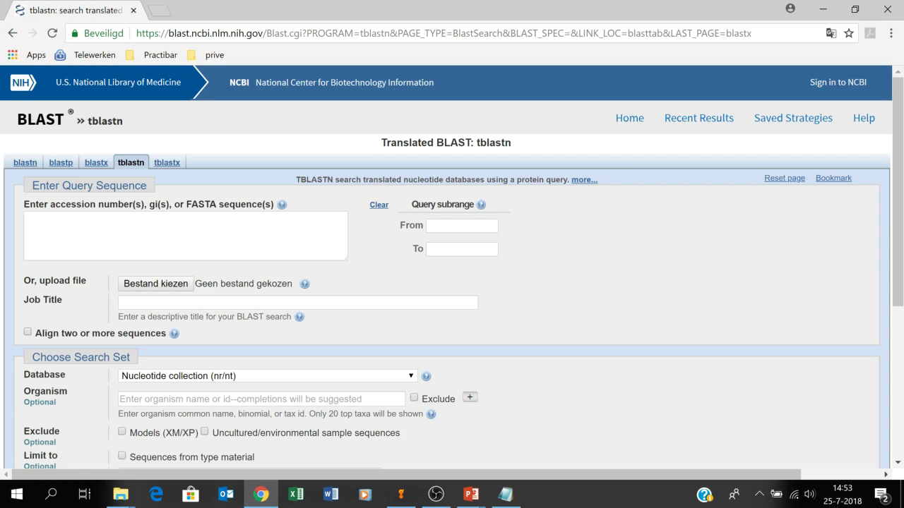
{"action": "left_click", "coordinate": [166, 163]}
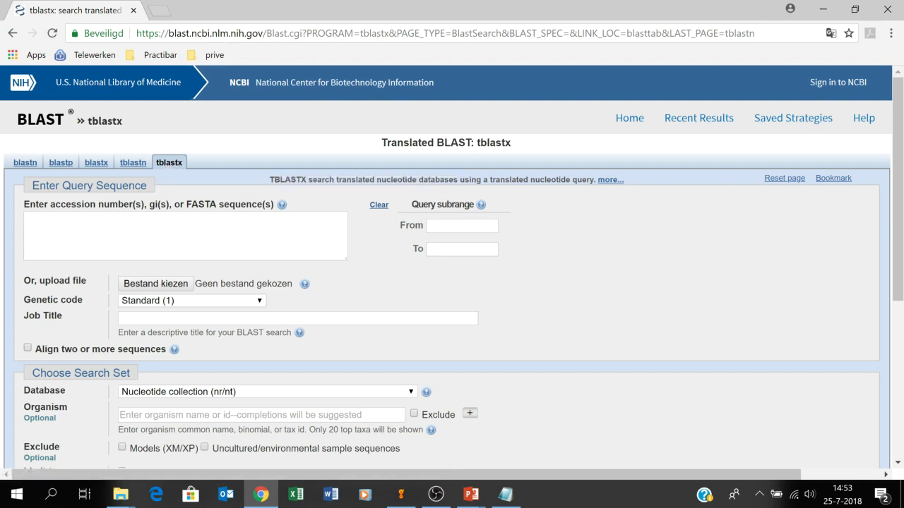
{"action": "left_click", "coordinate": [24, 165]}
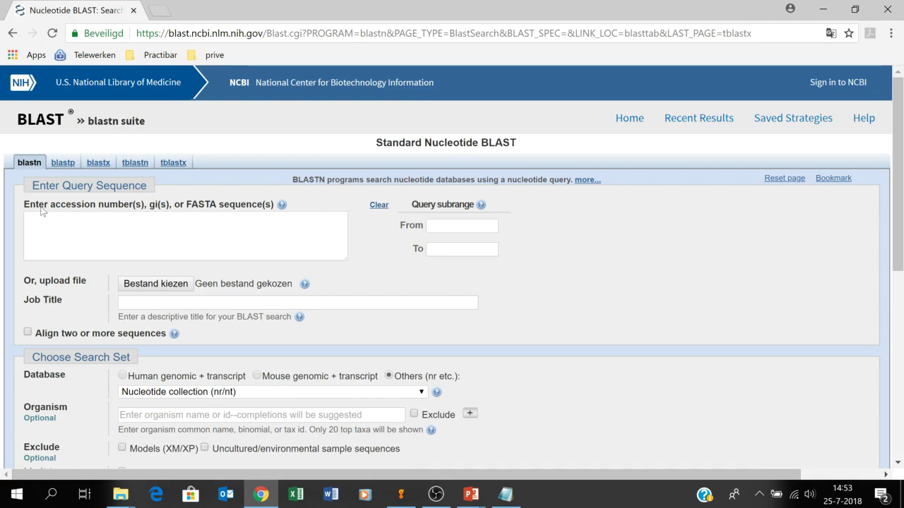
- Copy the entire DNA sequence from the sequence file in Notepad and return to the BLAST query form in Chrome
{"action": "left_click", "coordinate": [511, 503]}
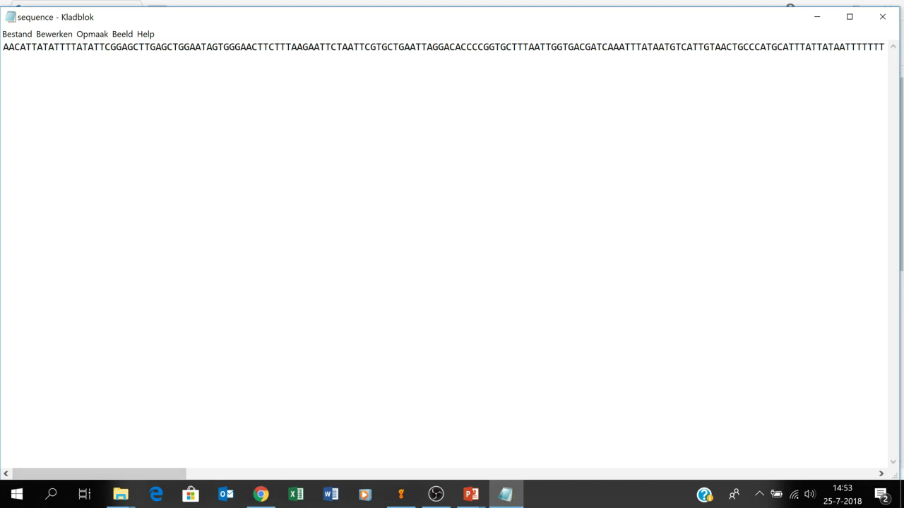
{"action": "key", "text": "ctrl+a"}
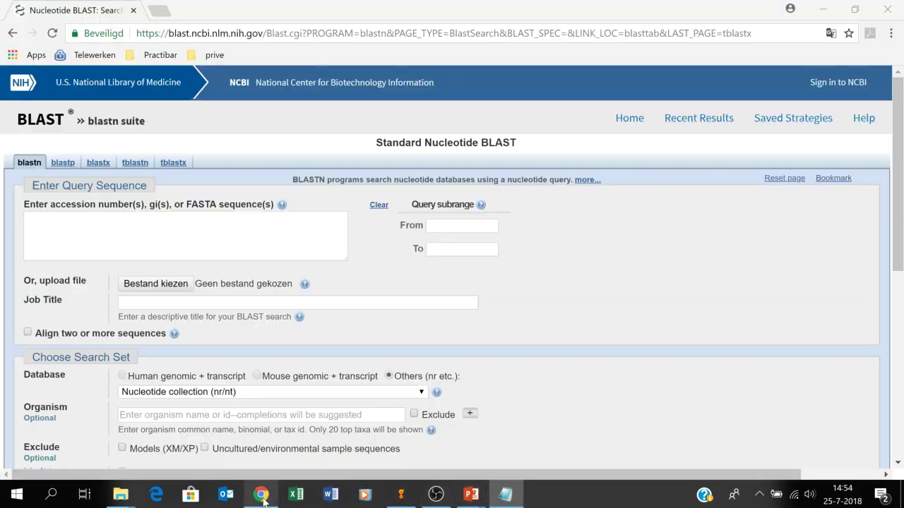
{"action": "left_click", "coordinate": [260, 494]}
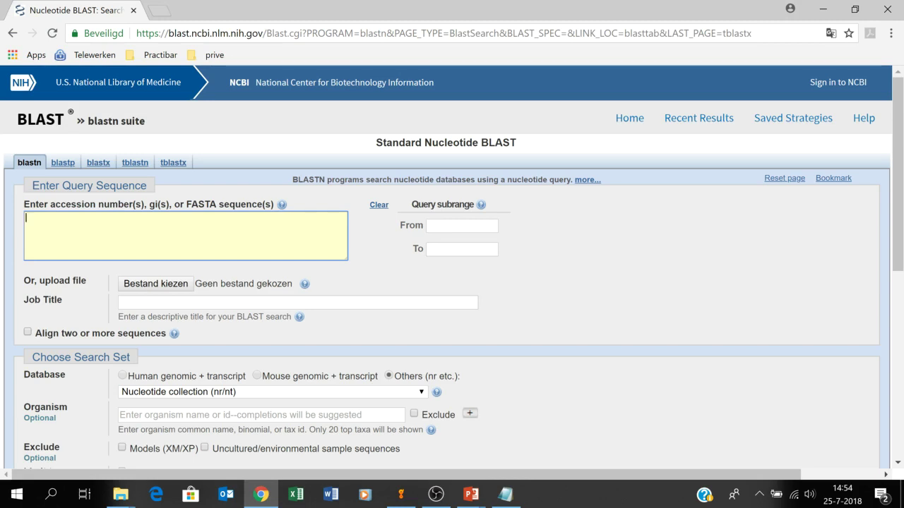
- Enter an example FASTA entry in the query sequence box with the header >SEQ1 and the sequence ATCG
{"action": "type", "text": ">"}
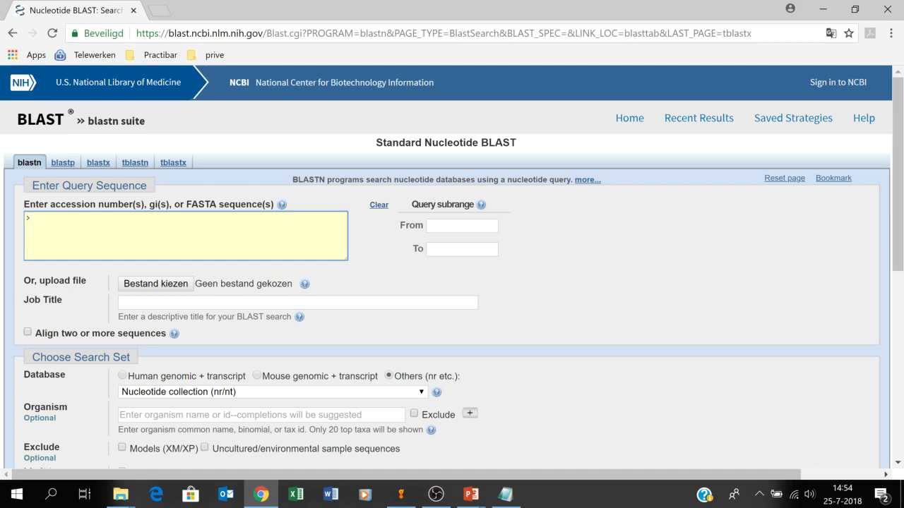
{"action": "type", "text": "SE1"}
{"action": "key", "text": "BackSpace"}
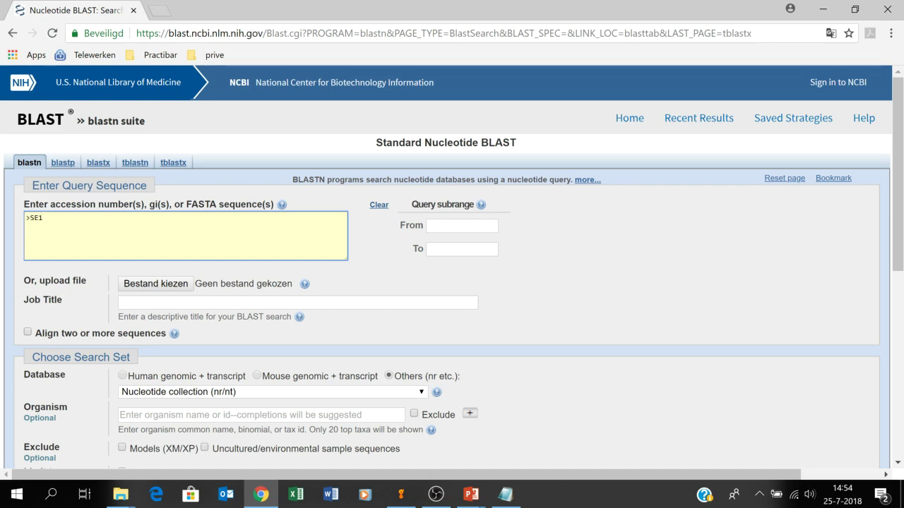
{"action": "type", "text": "Q"}
{"action": "key", "text": "BackSpace"}
{"action": "type", "text": "Q1"}
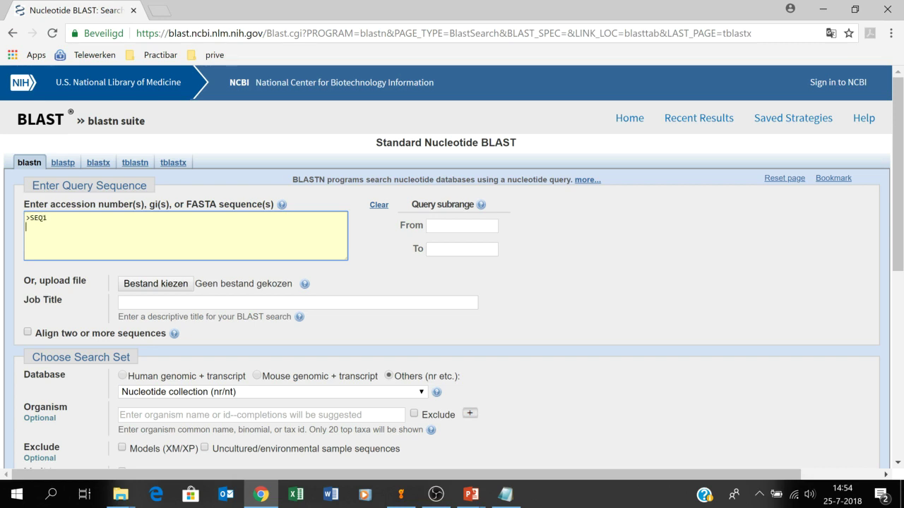
{"action": "key", "text": "Return"}
{"action": "type", "text": "ATCG"}
{"action": "key", "text": "Return"}
- Add a second example FASTA entry, >SEQ2 with the sequence ATCG, below a blank line, and clear the whole query box
{"action": "key", "text": "Return"}
{"action": "type", "text": ">"}
{"action": "type", "text": "seq@"}
{"action": "key", "text": "BackSpace"}
{"action": "key", "text": "BackSpace"}
{"action": "key", "text": "BackSpace"}
{"action": "key", "text": "BackSpace"}
{"action": "type", "text": "SEQ2"}
{"action": "key", "text": "Return"}
{"action": "type", "text": "ATCG"}
{"action": "left_click_drag", "start_coordinate": [43, 254], "coordinate": [6, 211]}
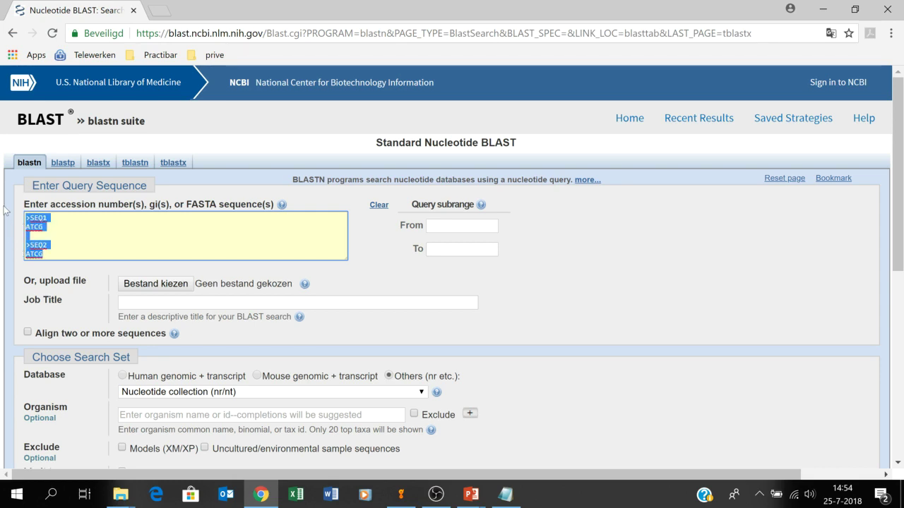
{"action": "key", "text": "BackSpace"}
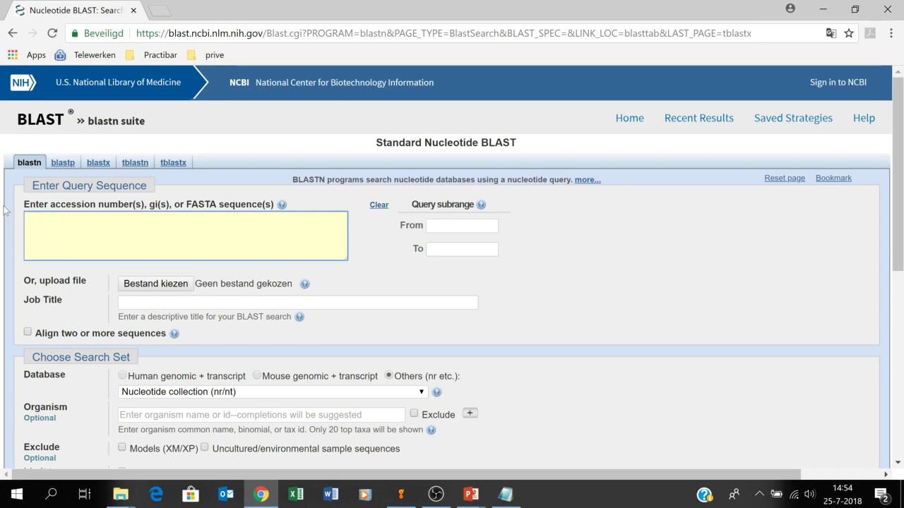
- Paste the copied DNA sequence into the query sequence box and remove the blank line above it
{"action": "type", "text": "CGAATACCATTATTTGTGTGATCTGTTCTAATTACTGCAGTTCTTTTACTGTTATCATTACCAGTATTAGCCGGAGCTATTACTATACTTTTAACAGATCGAAATTTTAATACTTCTTTCTTTGACCCGGCTGGGGGAGGAGACCCAATTTTATATCAACATTATTT"}
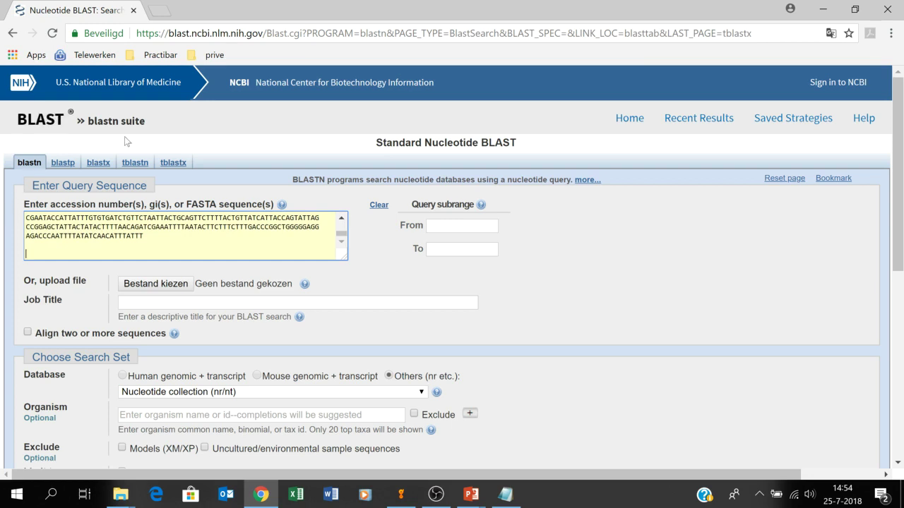
{"action": "left_click_drag", "start_coordinate": [143, 236], "coordinate": [59, 215]}
{"action": "left_click", "coordinate": [60, 217]}
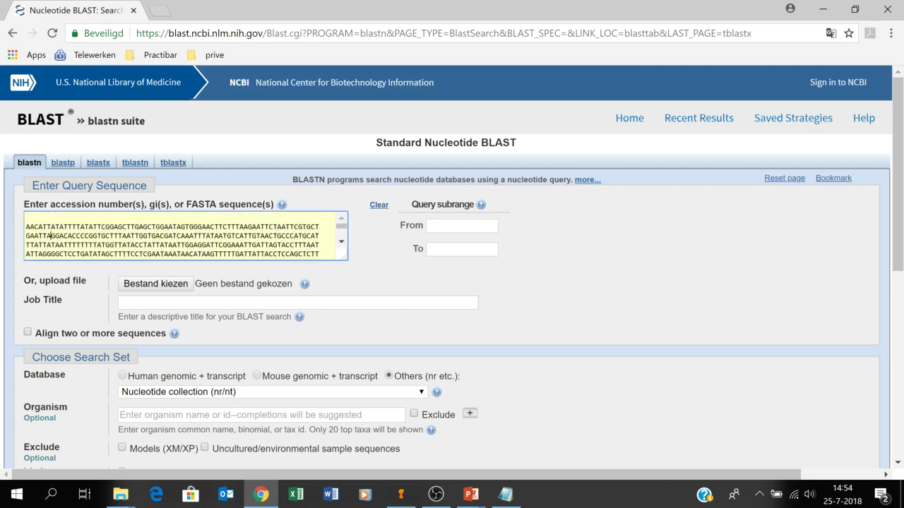
{"action": "key", "text": "Delete"}
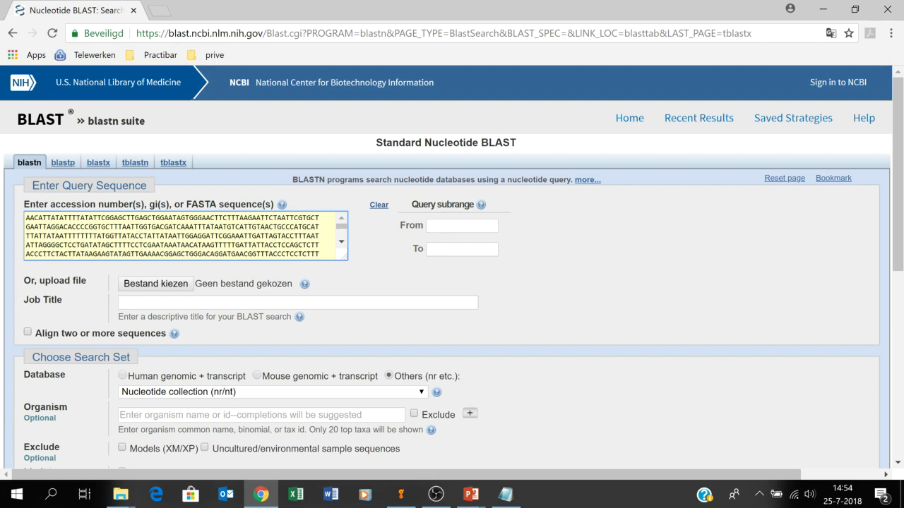
{"action": "left_click", "coordinate": [559, 286]}
- Choose Nucleotide collection (nr/nt) as the database to search
{"action": "scroll", "coordinate": [585, 281], "scroll_direction": "down", "scroll_amount": 1}
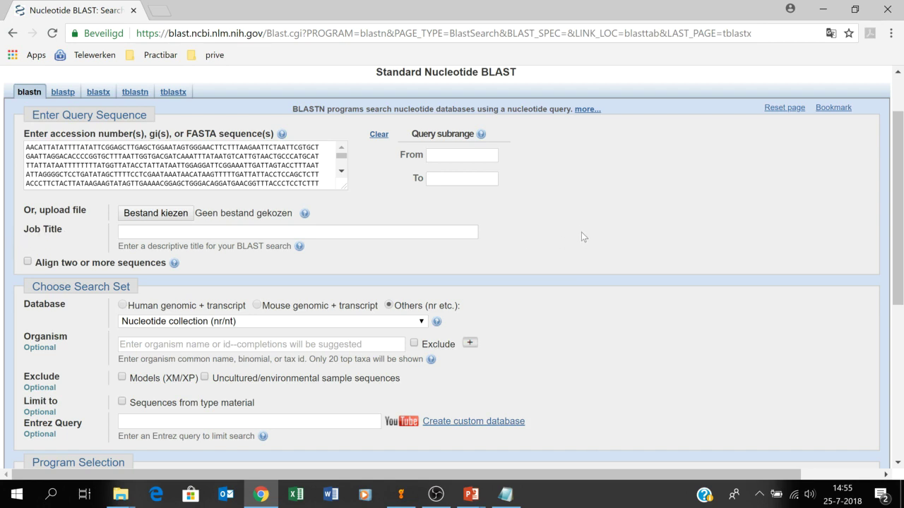
{"action": "scroll", "coordinate": [579, 224], "scroll_direction": "down", "scroll_amount": 2}
{"action": "scroll", "coordinate": [410, 183], "scroll_direction": "down", "scroll_amount": 1}
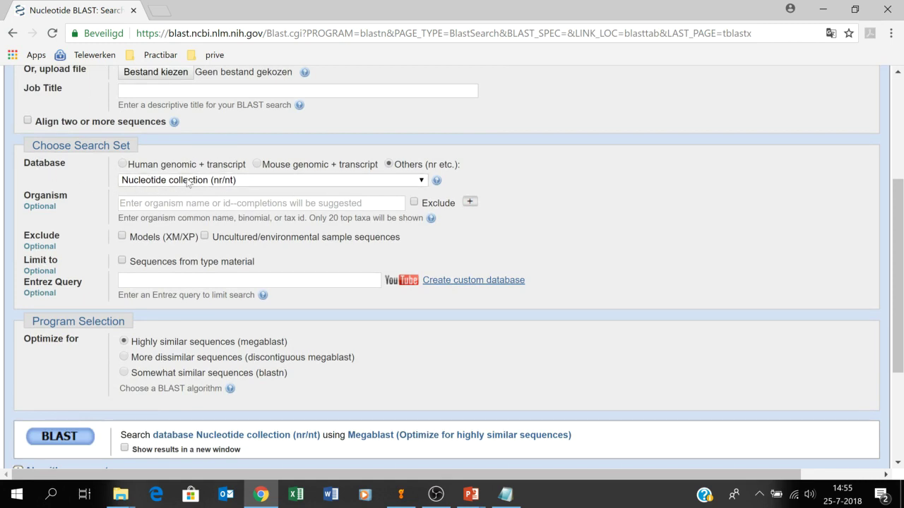
{"action": "left_click", "coordinate": [422, 181]}
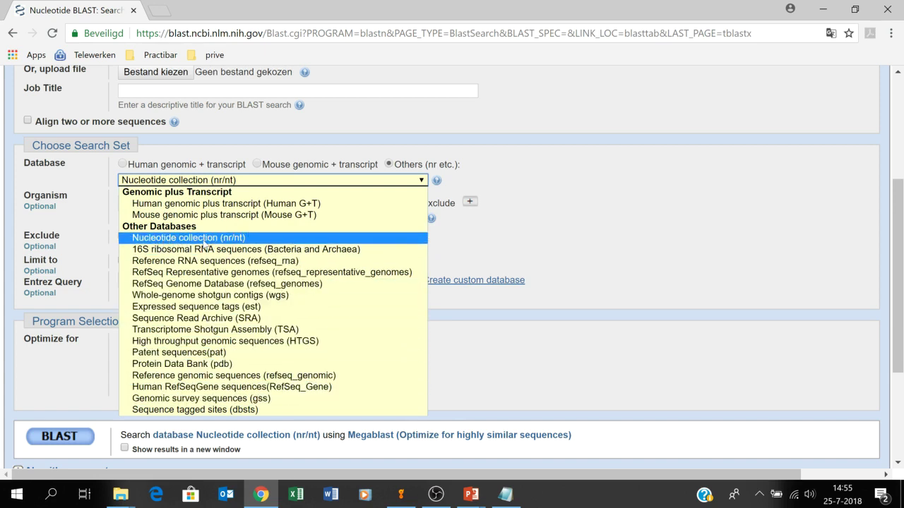
{"action": "left_click", "coordinate": [204, 241]}
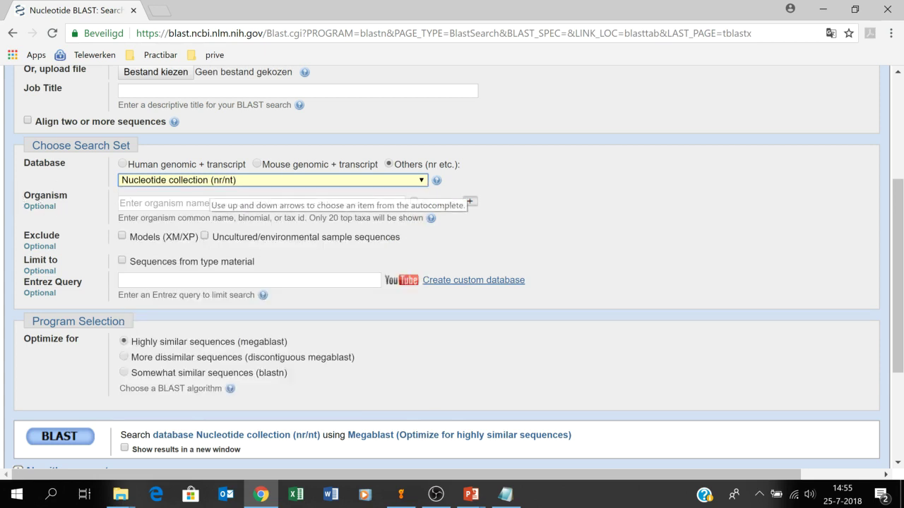
- Limit the search to the organism Diptera (taxid:7147)
{"action": "left_click", "coordinate": [120, 203]}
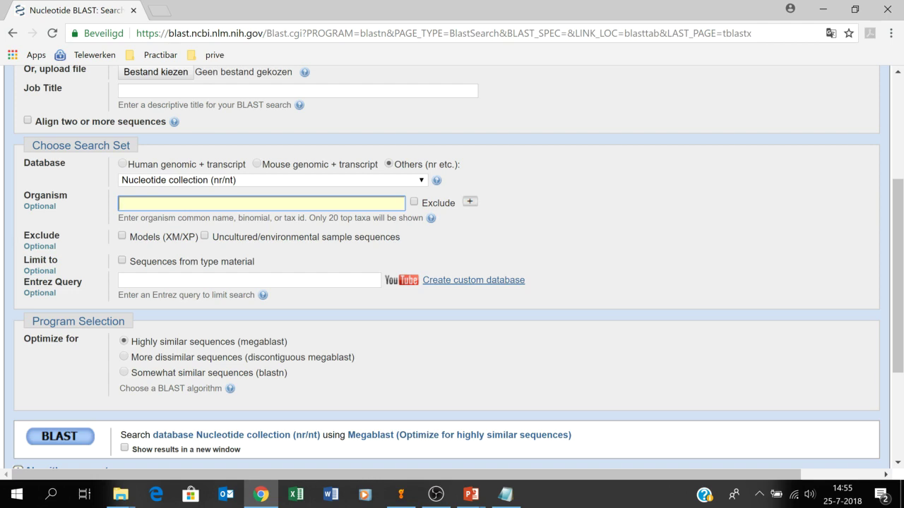
{"action": "type", "text": "DIPTERA"}
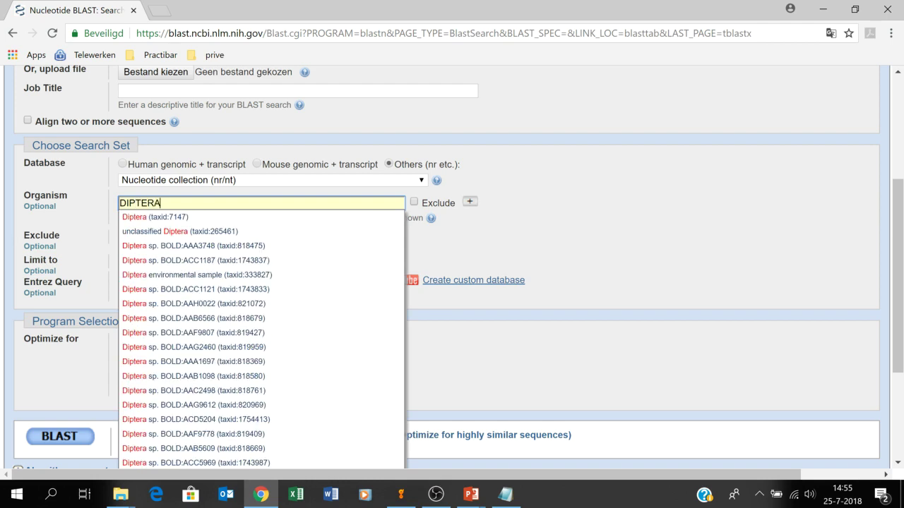
{"action": "key", "text": "Down"}
{"action": "key", "text": "Return"}
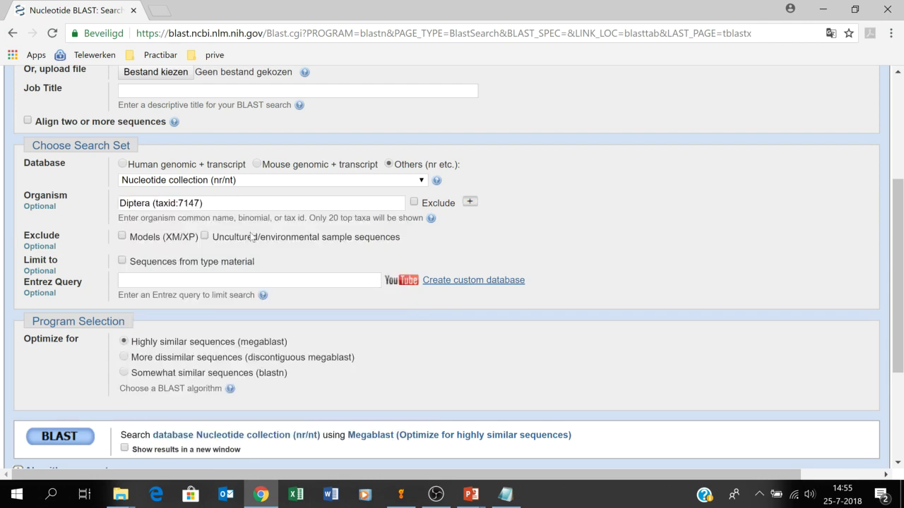
- Add a second organism field to the search set, below the Diptera entry
{"action": "left_click_drag", "start_coordinate": [203, 204], "coordinate": [118, 204]}
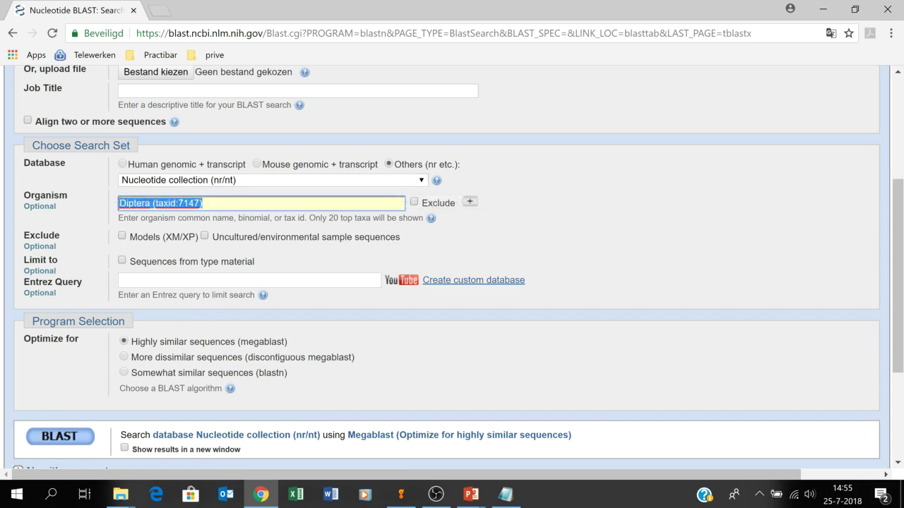
{"action": "left_click", "coordinate": [470, 202]}
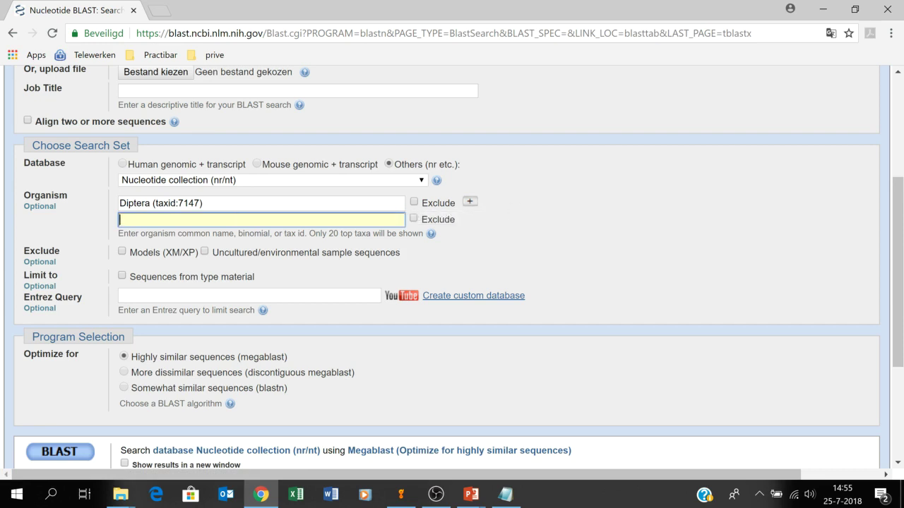
{"action": "left_click_drag", "start_coordinate": [395, 203], "coordinate": [99, 203]}
{"action": "left_click", "coordinate": [635, 216]}
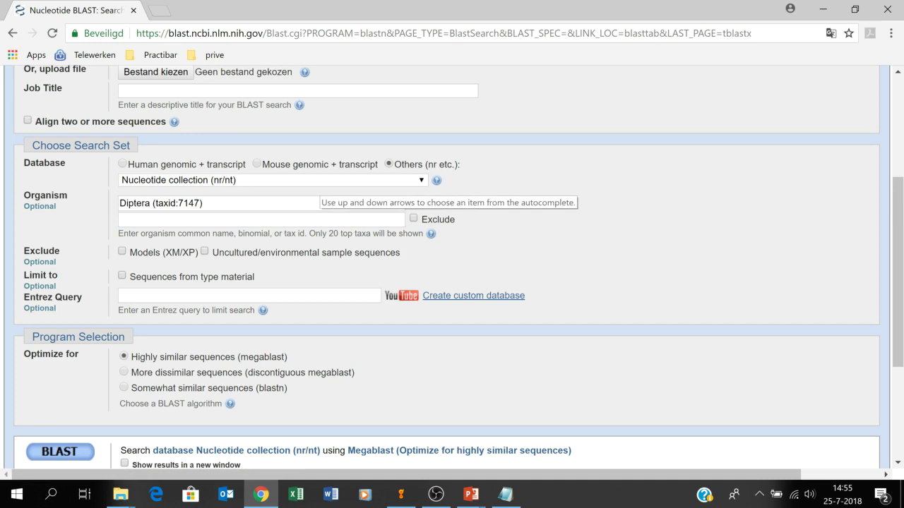
- Switch the exclusion of Diptera on and off again, and clear the Diptera entry from the organism field
{"action": "left_click", "coordinate": [414, 202]}
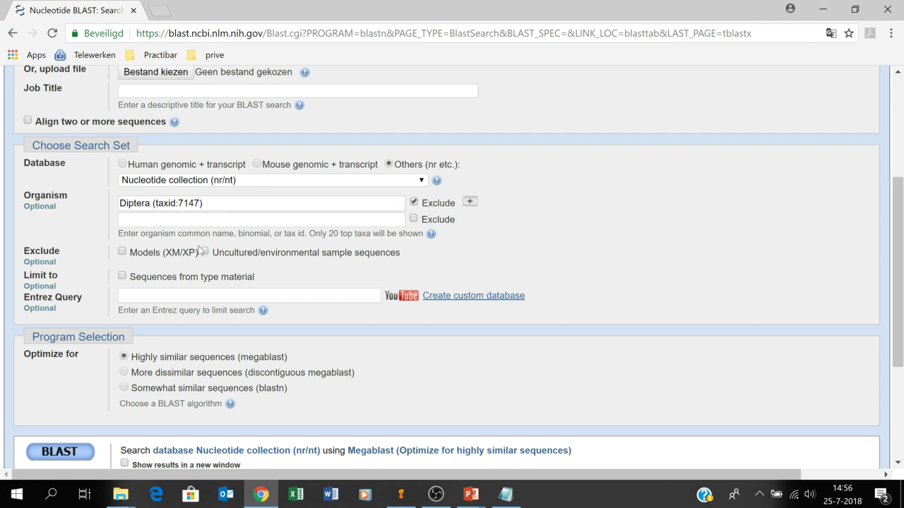
{"action": "left_click", "coordinate": [414, 202]}
{"action": "left_click_drag", "start_coordinate": [219, 204], "coordinate": [49, 207]}
{"action": "key", "text": "BackSpace"}
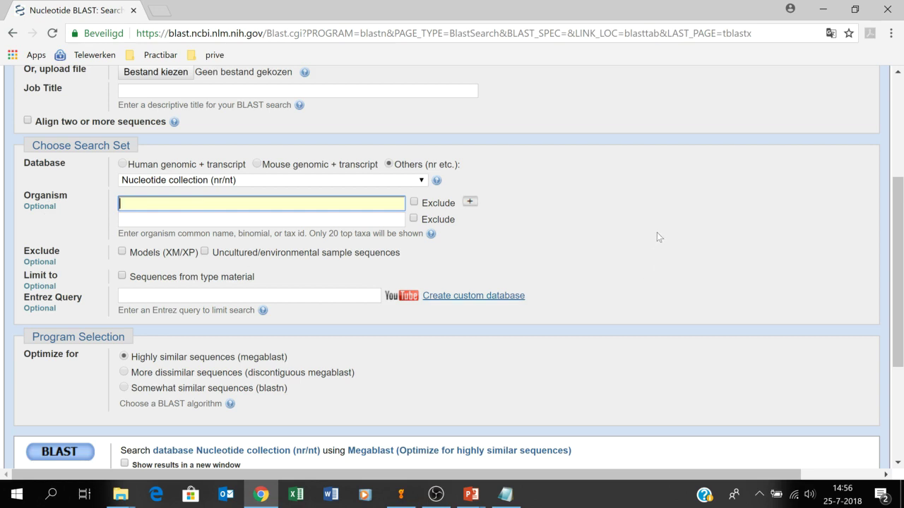
- Expand the algorithm parameters below the program selection and examine the general, scoring and filter settings
{"action": "scroll", "coordinate": [661, 224], "scroll_direction": "down", "scroll_amount": 2}
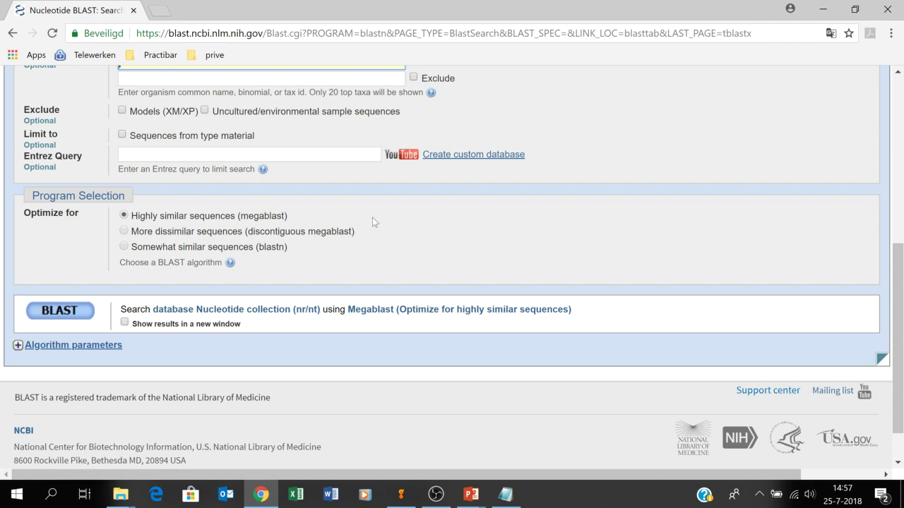
{"action": "scroll", "coordinate": [372, 221], "scroll_direction": "up", "scroll_amount": 2}
{"action": "scroll", "coordinate": [375, 220], "scroll_direction": "down", "scroll_amount": 2}
{"action": "left_click", "coordinate": [52, 349]}
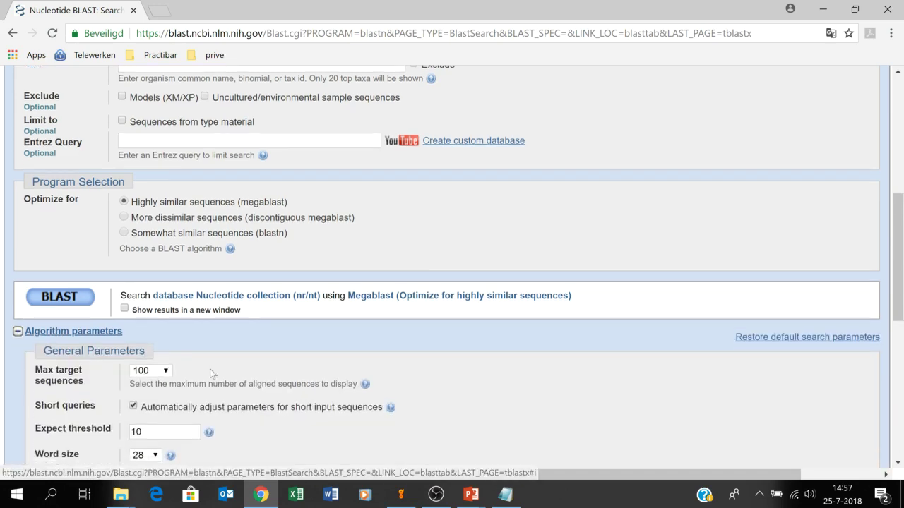
{"action": "scroll", "coordinate": [113, 337], "scroll_direction": "down", "scroll_amount": 5}
{"action": "scroll", "coordinate": [258, 311], "scroll_direction": "down", "scroll_amount": 2}
{"action": "scroll", "coordinate": [262, 313], "scroll_direction": "up", "scroll_amount": 4}
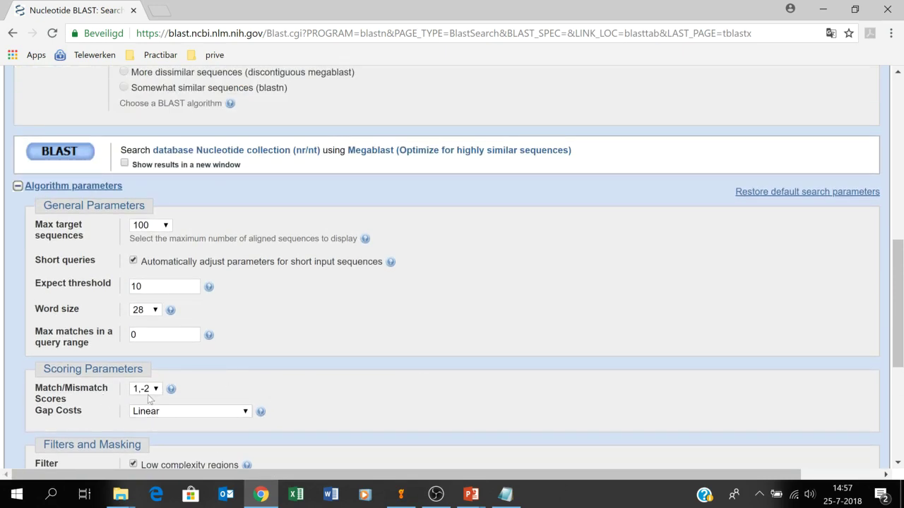
{"action": "scroll", "coordinate": [285, 385], "scroll_direction": "up", "scroll_amount": 2}
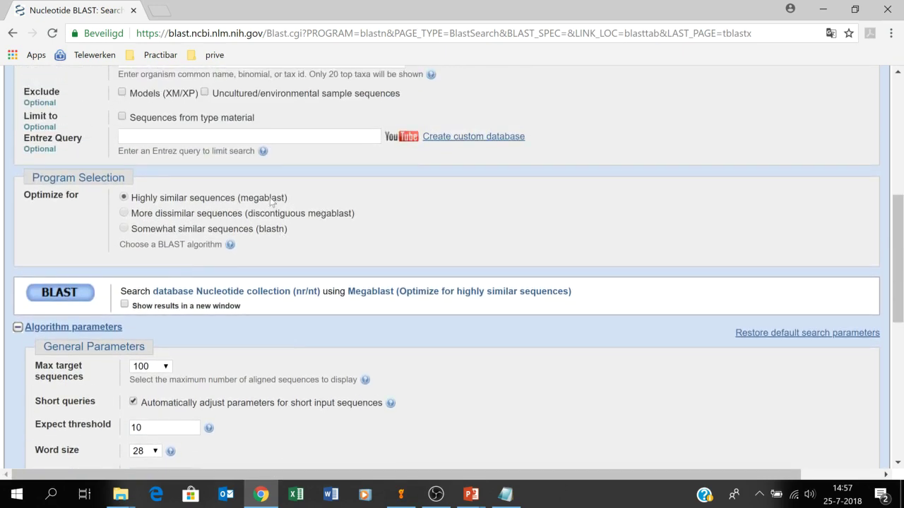
{"action": "scroll", "coordinate": [432, 405], "scroll_direction": "down", "scroll_amount": 1}
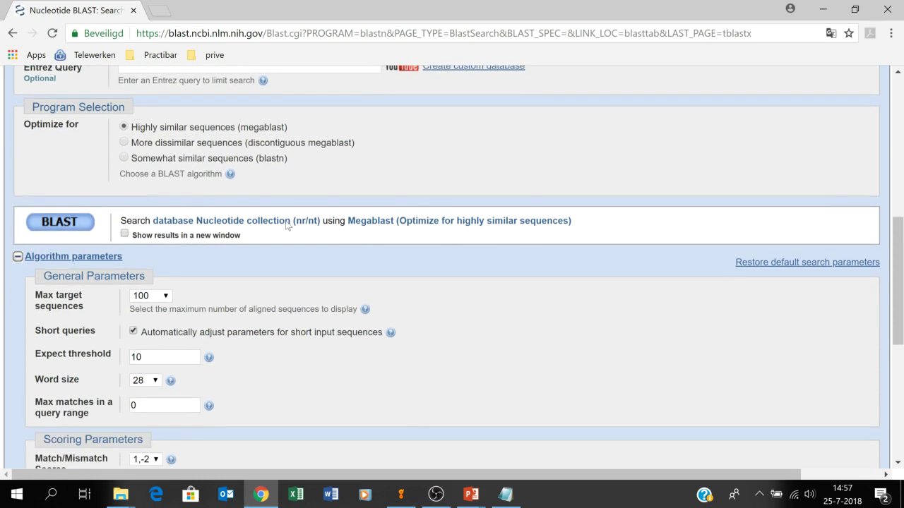
- Examine the choices for the maximum number of target sequences in the general parameters
{"action": "left_click", "coordinate": [164, 296]}
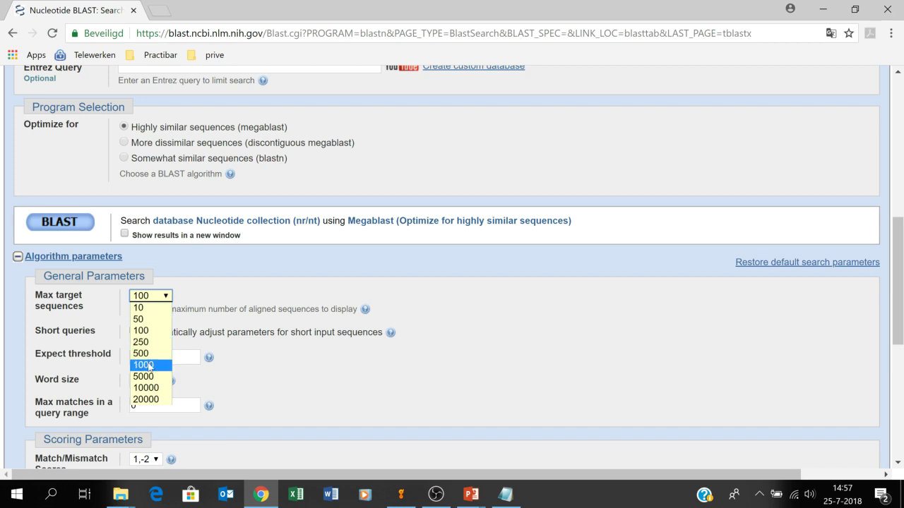
{"action": "left_click", "coordinate": [223, 278]}
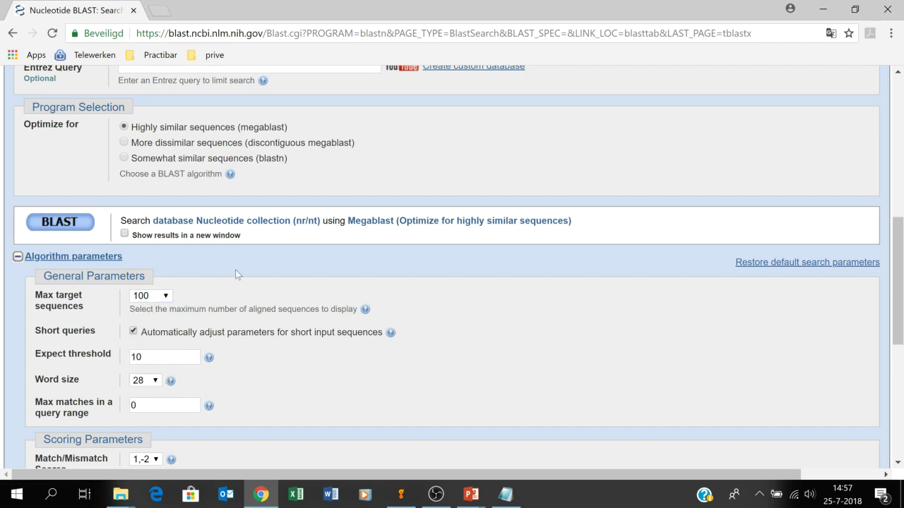
- Collapse the algorithm parameters and run the megablast search against the nr/nt database
{"action": "scroll", "coordinate": [276, 277], "scroll_direction": "up", "scroll_amount": 1}
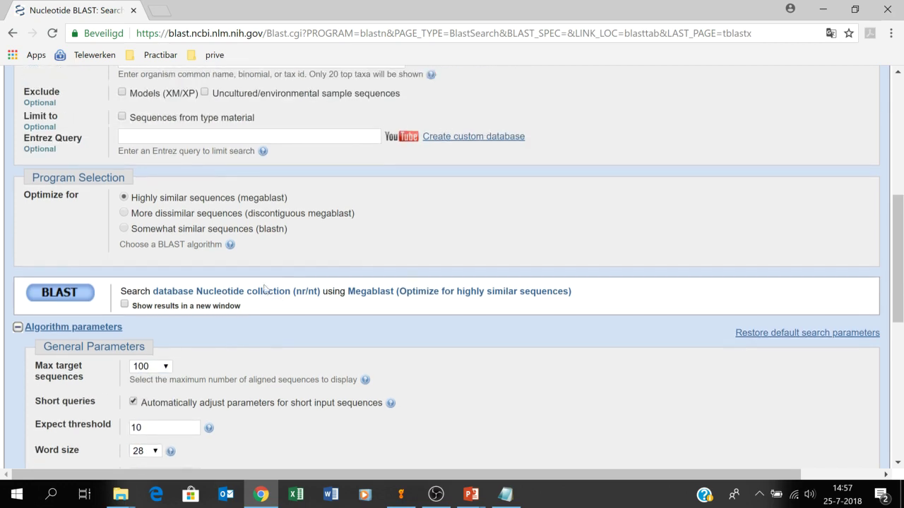
{"action": "left_click", "coordinate": [18, 327]}
{"action": "scroll", "coordinate": [346, 282], "scroll_direction": "up", "scroll_amount": 4}
{"action": "scroll", "coordinate": [349, 269], "scroll_direction": "down", "scroll_amount": 2}
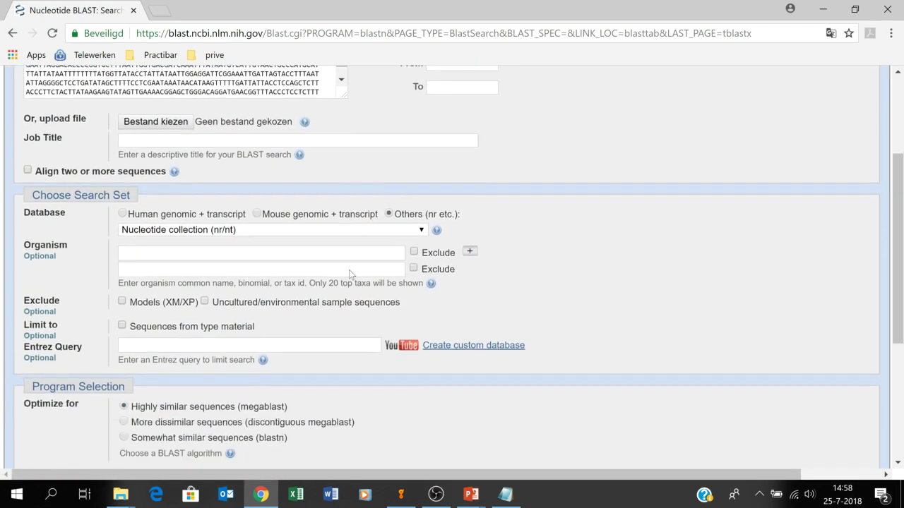
{"action": "scroll", "coordinate": [328, 258], "scroll_direction": "down", "scroll_amount": 1}
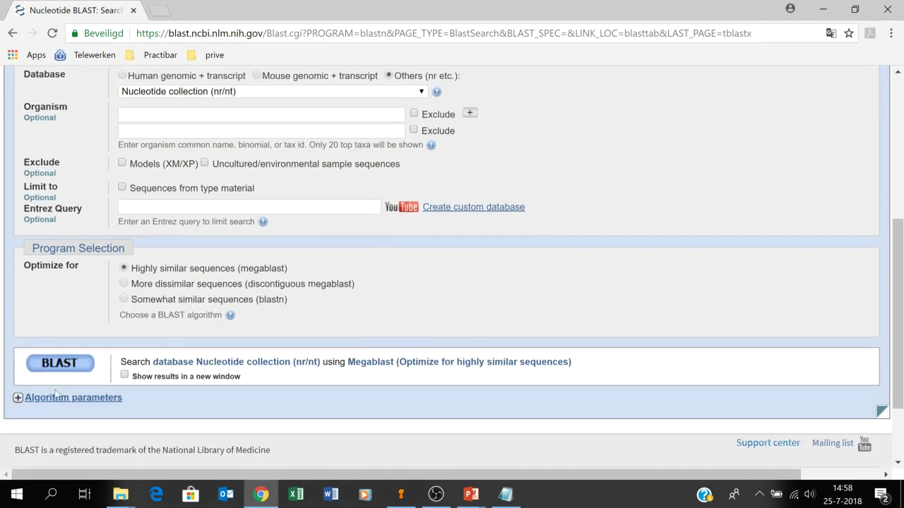
{"action": "left_click", "coordinate": [53, 368]}
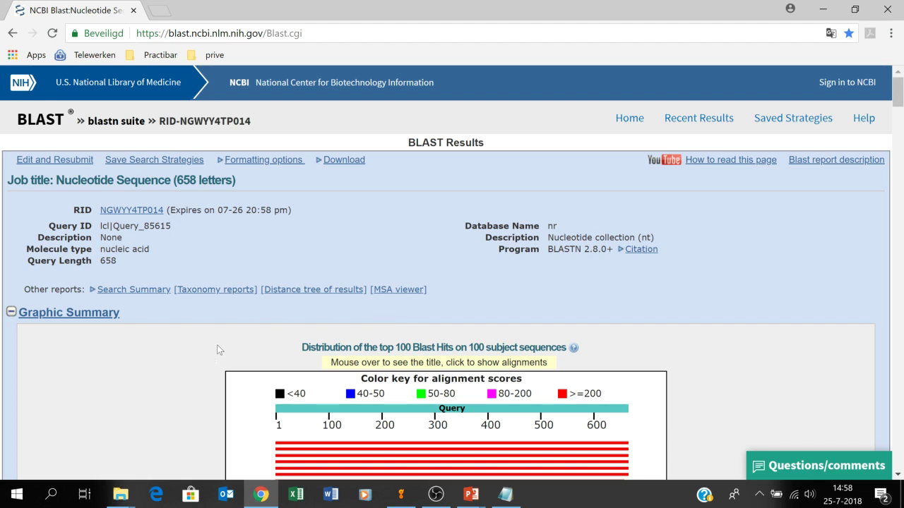
- Examine the graphic summary of the BLAST hits and the descriptions of the sequences producing significant alignments
{"action": "scroll", "coordinate": [217, 345], "scroll_direction": "down", "scroll_amount": 1}
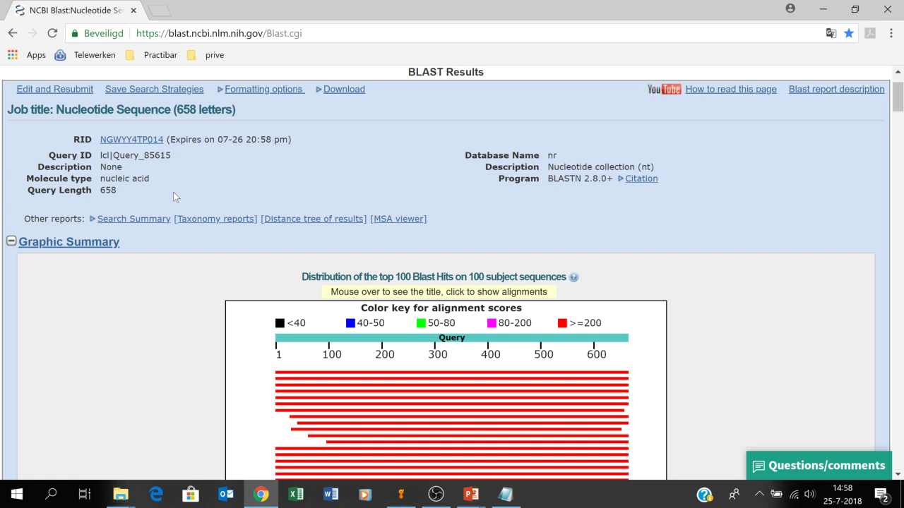
{"action": "scroll", "coordinate": [173, 191], "scroll_direction": "down", "scroll_amount": 2}
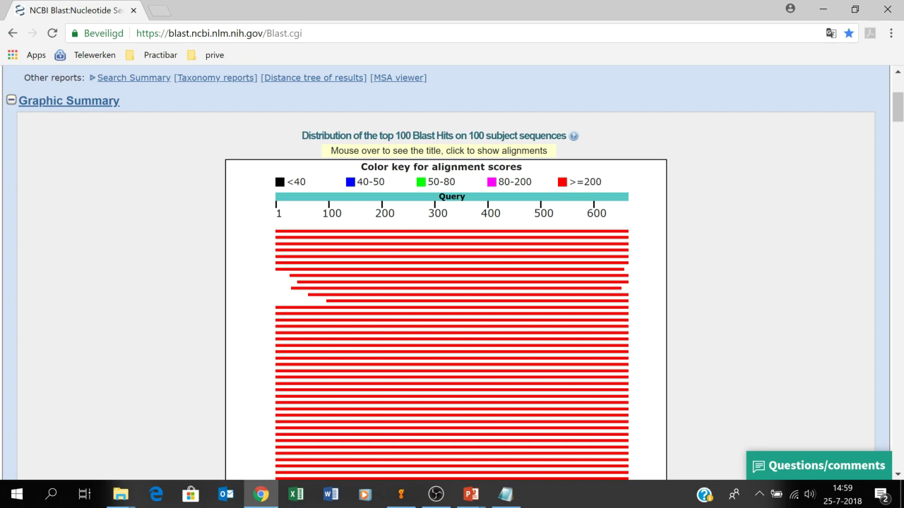
{"action": "scroll", "coordinate": [583, 237], "scroll_direction": "down", "scroll_amount": 1}
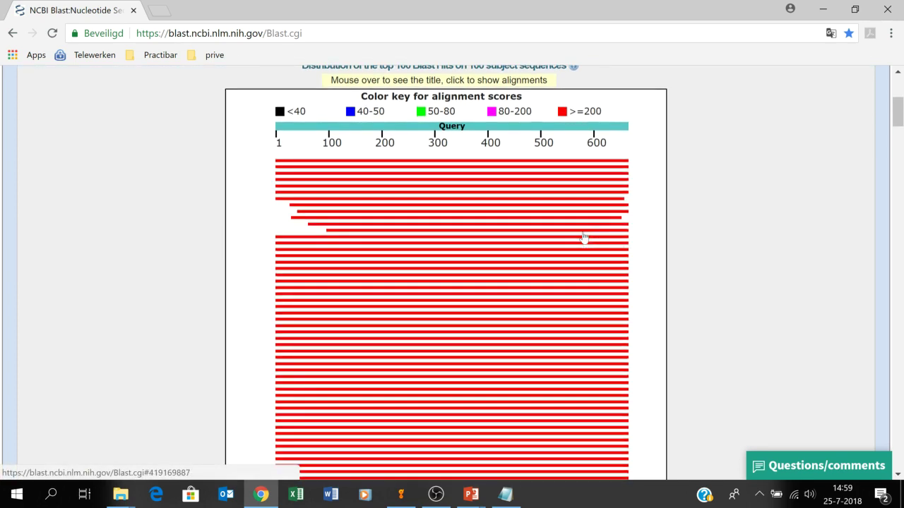
{"action": "scroll", "coordinate": [582, 237], "scroll_direction": "down", "scroll_amount": 2}
{"action": "scroll", "coordinate": [563, 235], "scroll_direction": "down", "scroll_amount": 4}
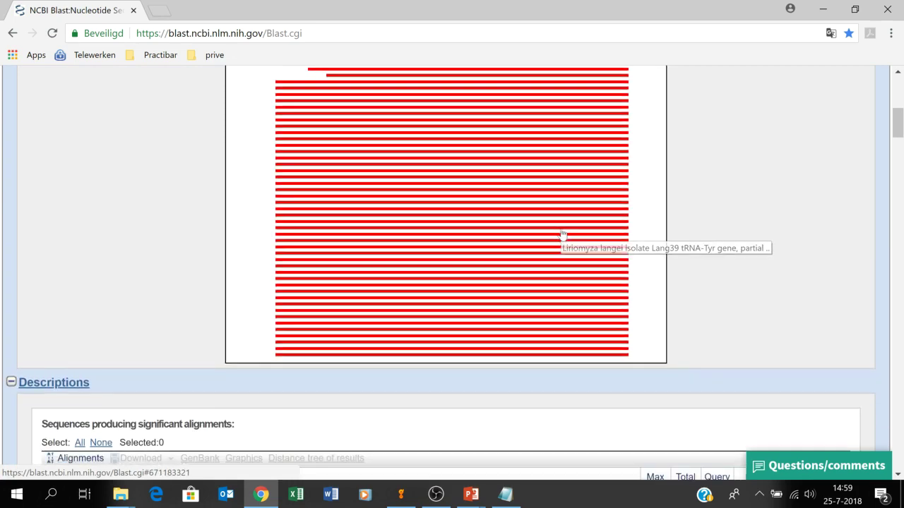
{"action": "scroll", "coordinate": [562, 224], "scroll_direction": "down", "scroll_amount": 2}
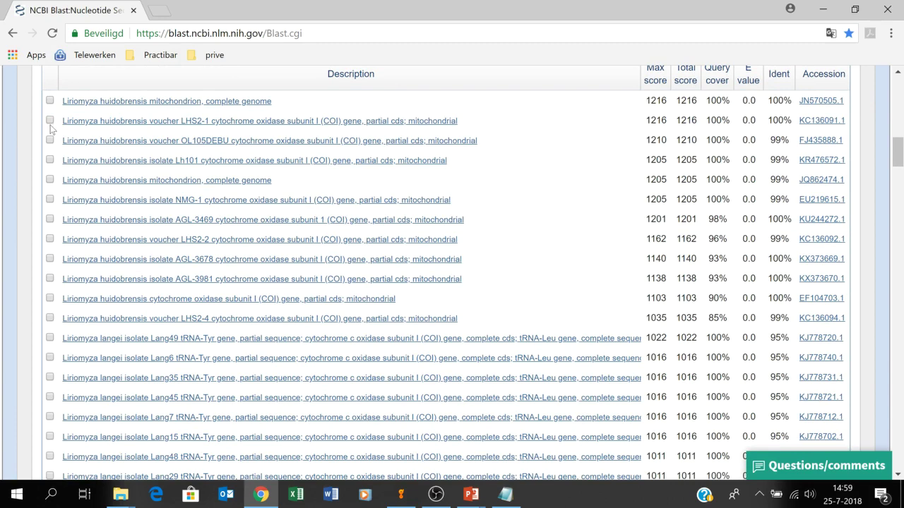
- Sort the table of significant alignments by percent identity
{"action": "scroll", "coordinate": [477, 88], "scroll_direction": "up", "scroll_amount": 1}
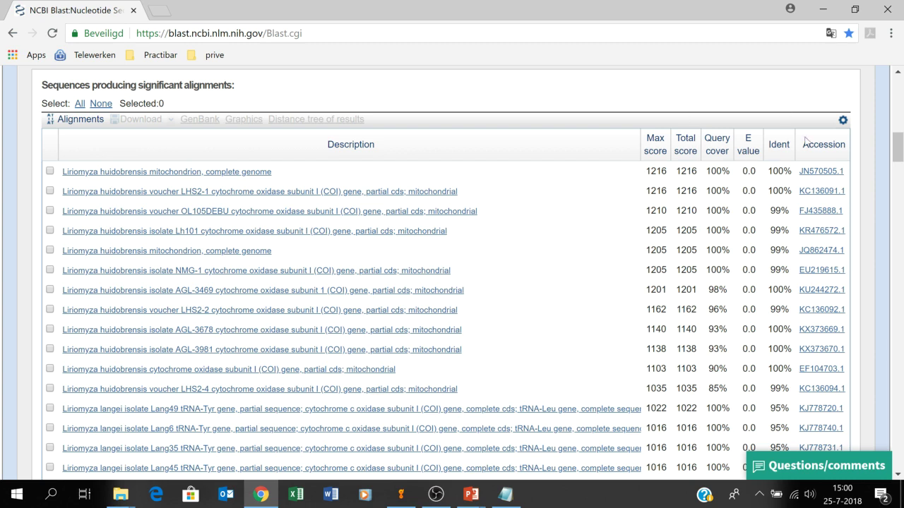
{"action": "left_click", "coordinate": [783, 151]}
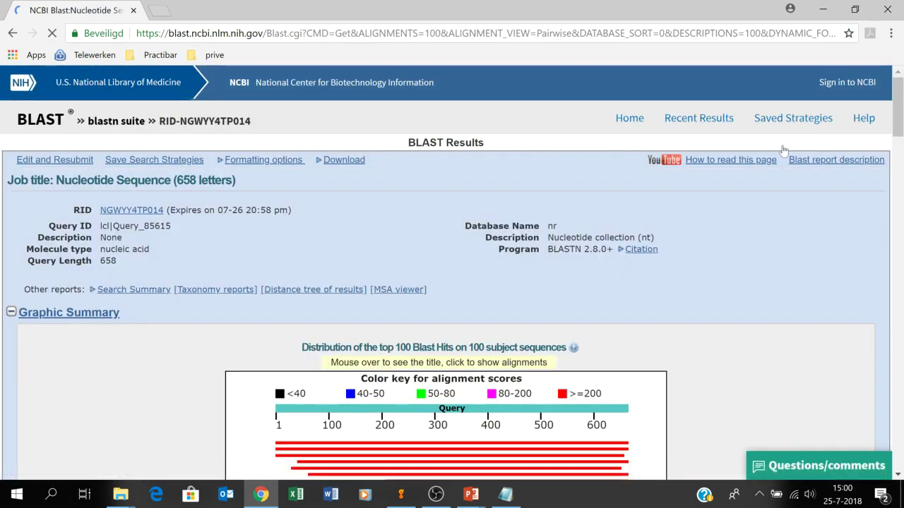
{"action": "scroll", "coordinate": [809, 159], "scroll_direction": "down", "scroll_amount": 1}
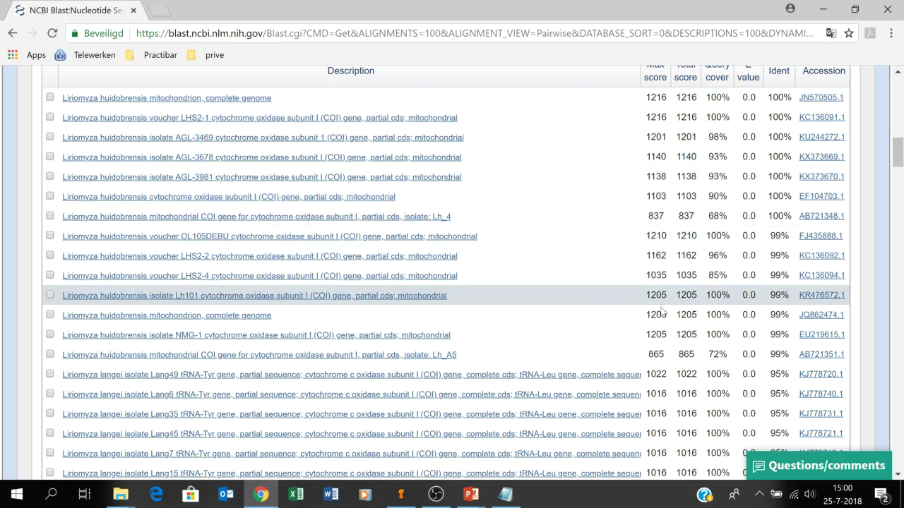
- Compare the scores, query cover and identity of the Liriomyza huidobrensis and Liriomyza langei hits in the sorted table
{"action": "scroll", "coordinate": [660, 351], "scroll_direction": "up", "scroll_amount": 1}
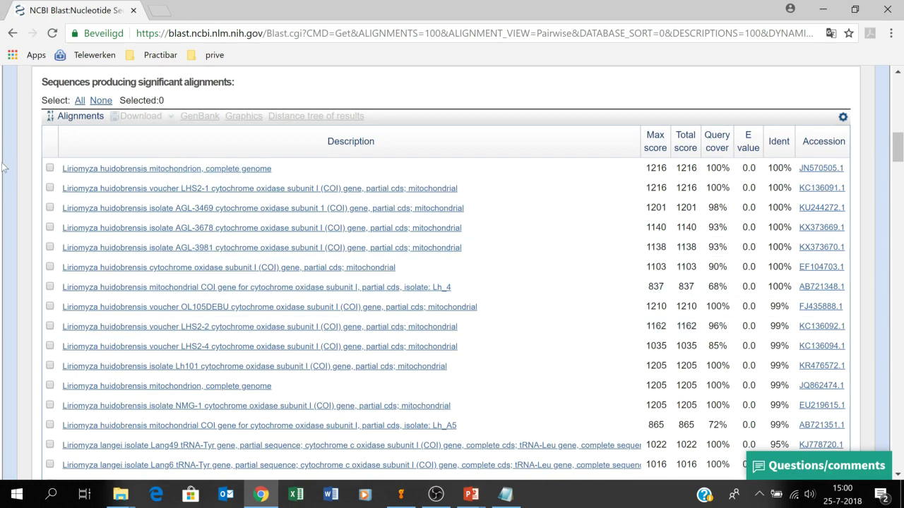
{"action": "scroll", "coordinate": [9, 159], "scroll_direction": "down", "scroll_amount": 1}
{"action": "scroll", "coordinate": [8, 159], "scroll_direction": "up", "scroll_amount": 1}
{"action": "scroll", "coordinate": [8, 161], "scroll_direction": "down", "scroll_amount": 3}
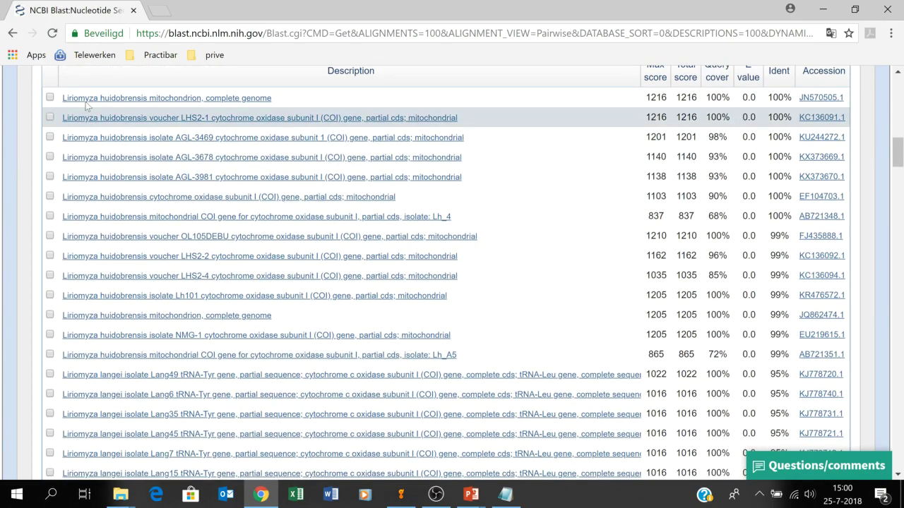
{"action": "scroll", "coordinate": [109, 176], "scroll_direction": "up", "scroll_amount": 2}
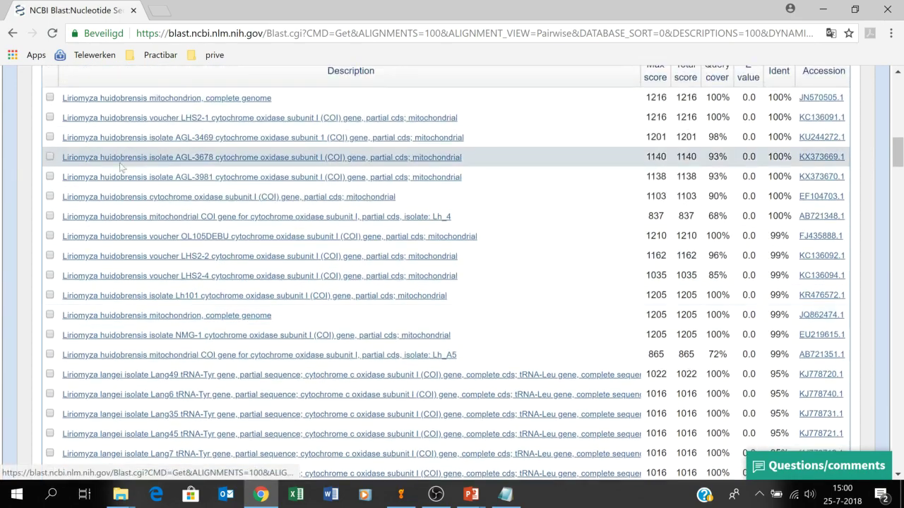
{"action": "scroll", "coordinate": [122, 211], "scroll_direction": "down", "scroll_amount": 1}
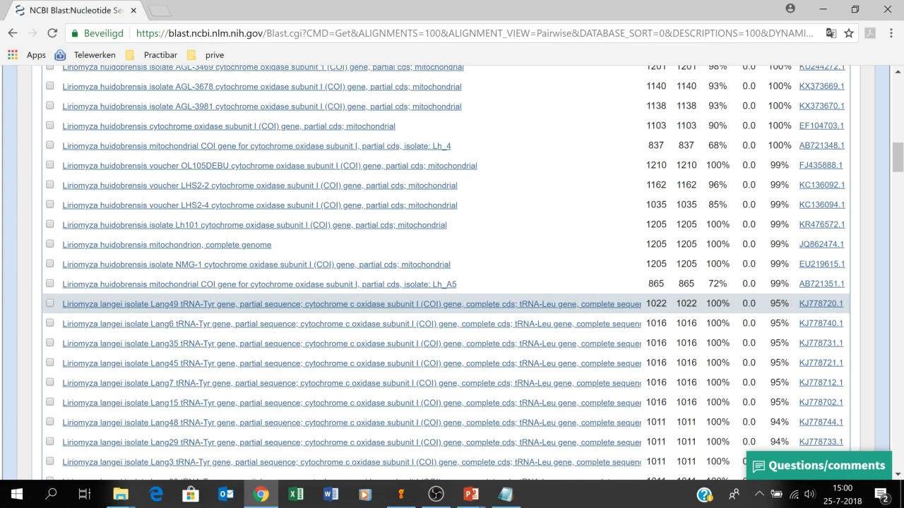
{"action": "scroll", "coordinate": [452, 273], "scroll_direction": "up", "scroll_amount": 2}
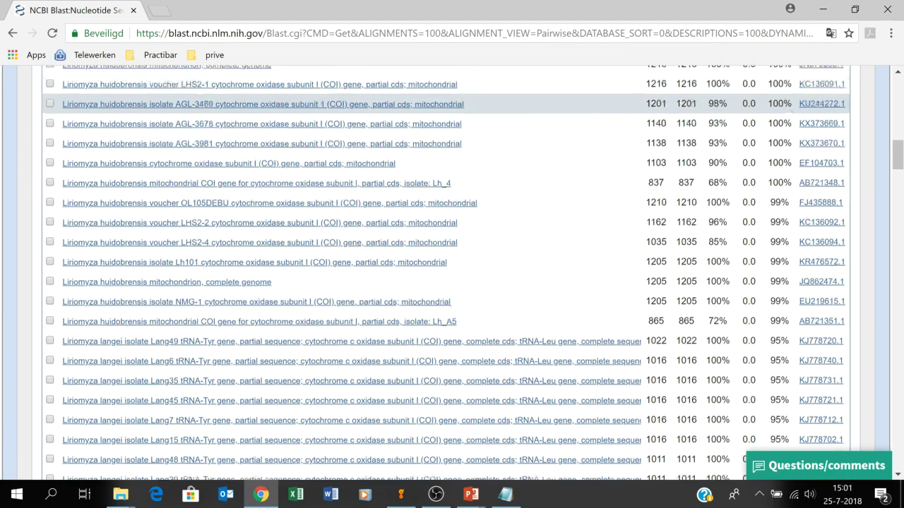
{"action": "scroll", "coordinate": [794, 106], "scroll_direction": "down", "scroll_amount": 2}
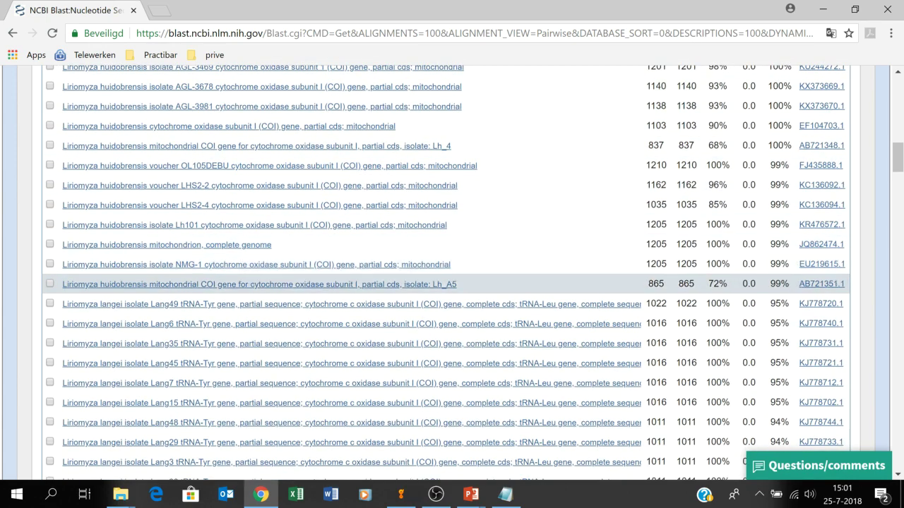
{"action": "scroll", "coordinate": [790, 284], "scroll_direction": "up", "scroll_amount": 2}
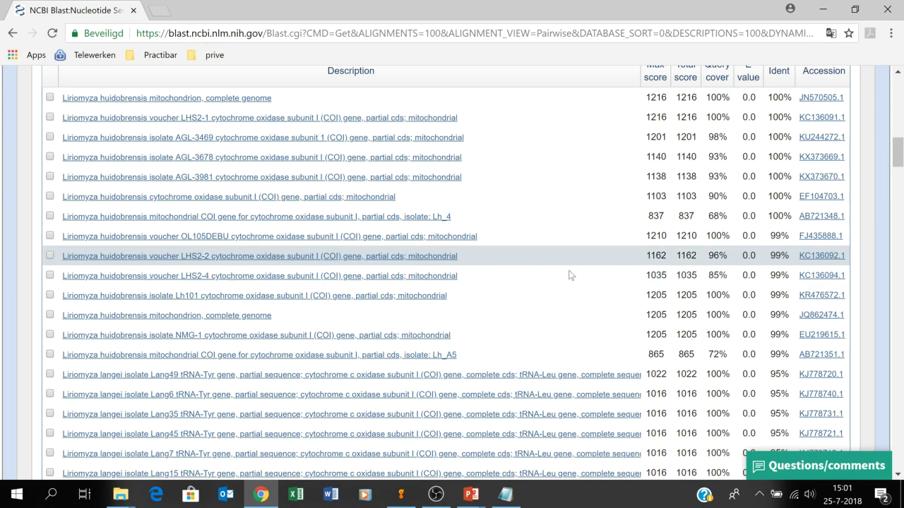
- Switch to the PowerPoint slide show and advance from the GenBank slide to the explanation of max score and total score
{"action": "left_click", "coordinate": [473, 500]}
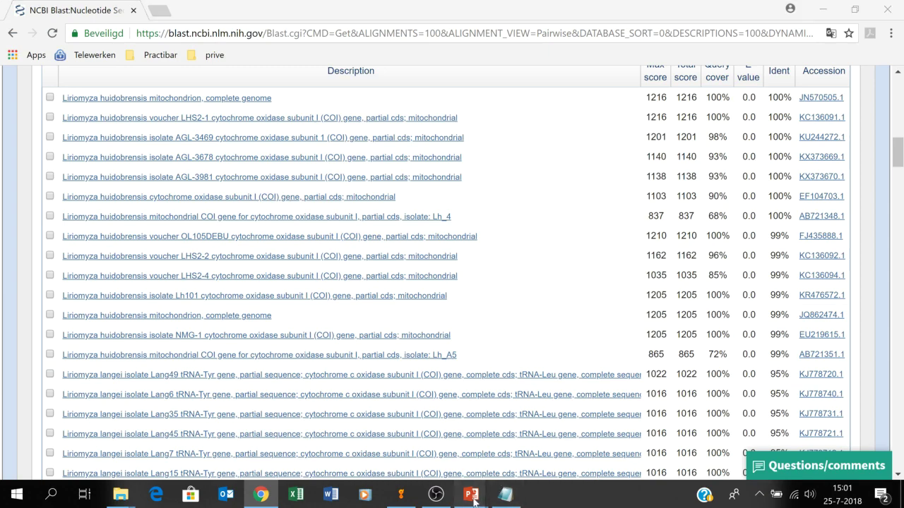
{"action": "left_click", "coordinate": [523, 454]}
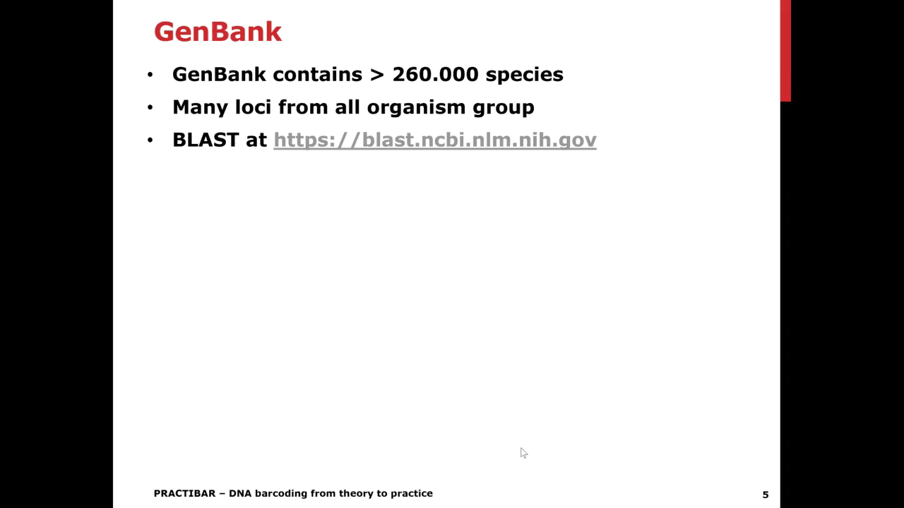
{"action": "left_click", "coordinate": [521, 434]}
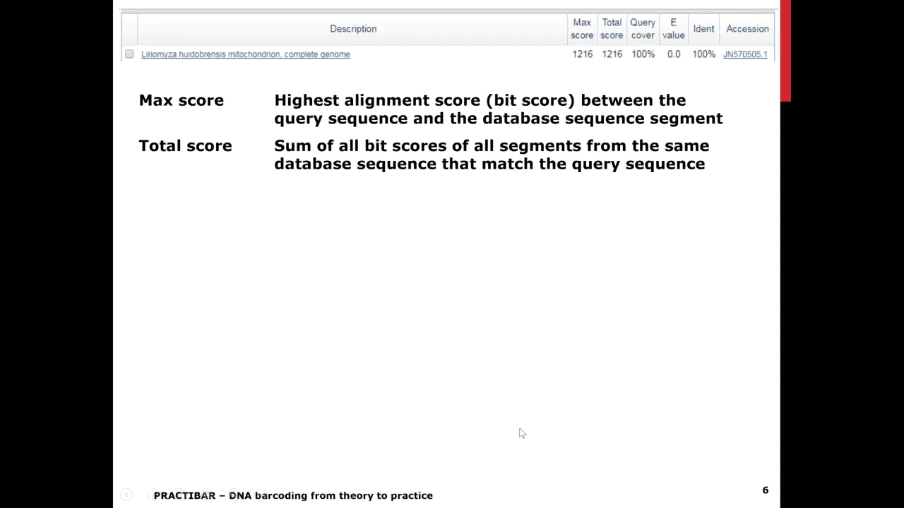
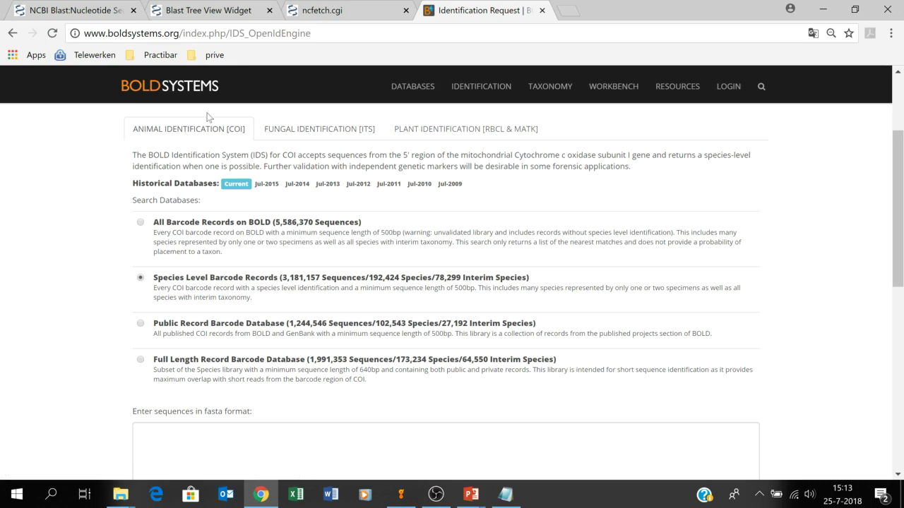
- View the fungal (ITS) and plant (rbcL and matK) identification options on BOLD, and return to animal identification (COI)
{"action": "left_click", "coordinate": [322, 135]}
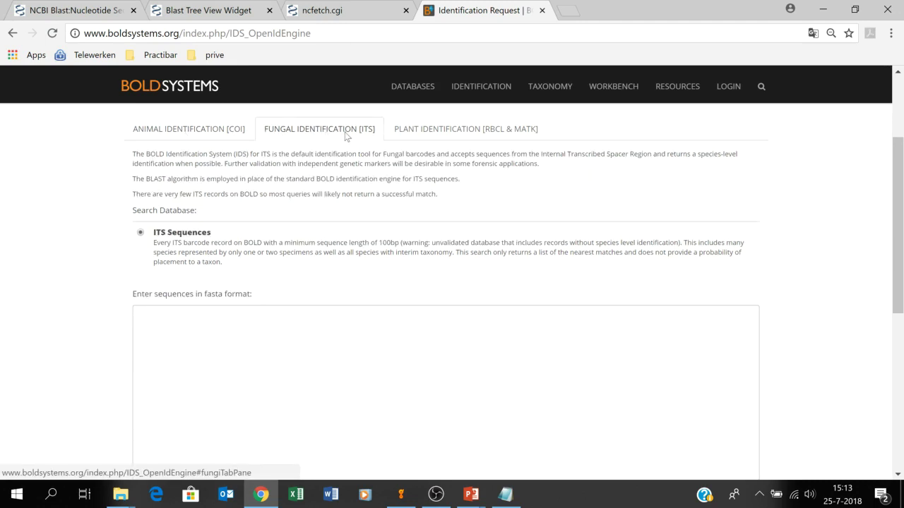
{"action": "left_click", "coordinate": [484, 132]}
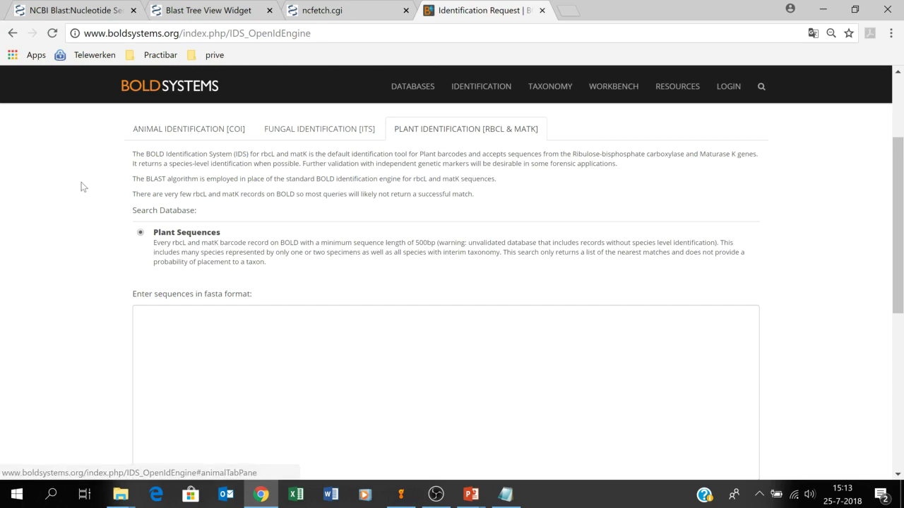
{"action": "left_click", "coordinate": [188, 131]}
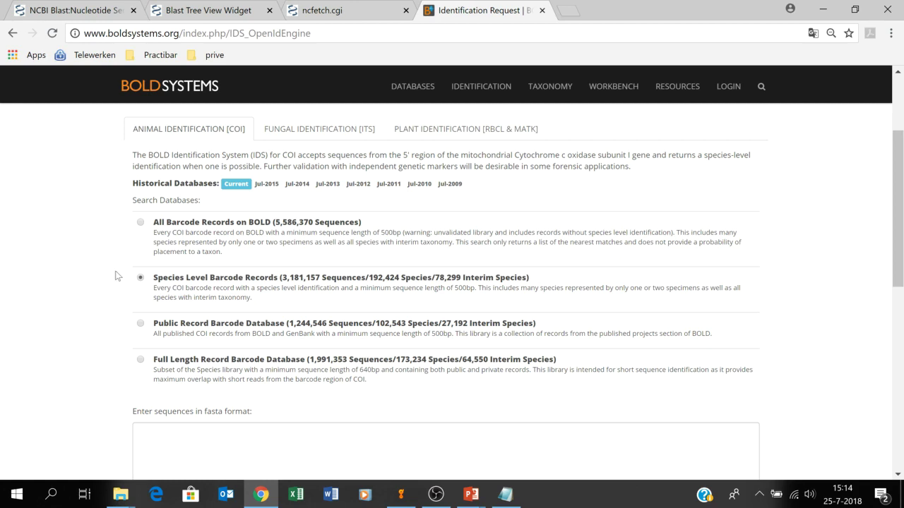
- Select Species Level Barcode Records as the search database, paste the COI sequence beginning AACATTATATTTTATATTCGG, and submit the identification request
{"action": "left_click", "coordinate": [141, 222]}
{"action": "left_click", "coordinate": [141, 279]}
{"action": "scroll", "coordinate": [51, 308], "scroll_direction": "down", "scroll_amount": 1}
{"action": "key", "text": "Tab"}
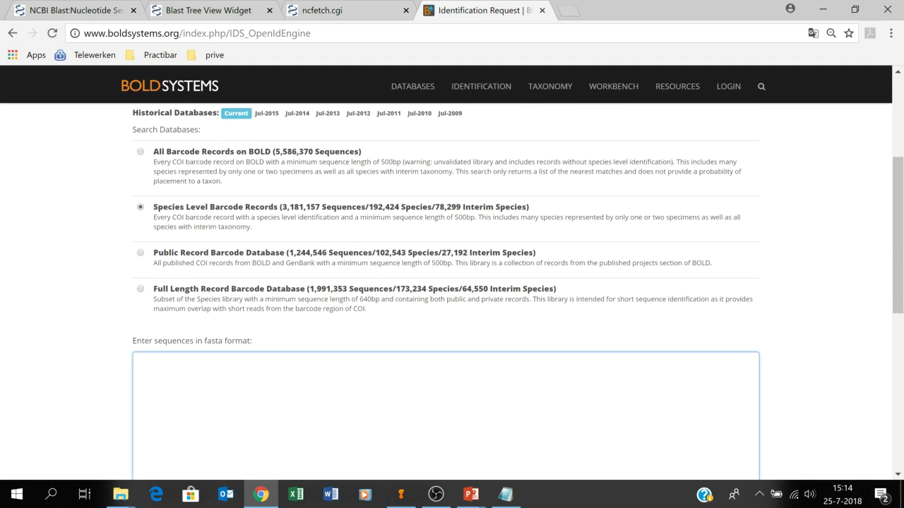
{"action": "type", "text": "AACATTATATTTTATATTCGGAGCTTGAGCTGGAATAGTGGGAACTTCTTTAAGAATTCTAATTCGTGCT GAATTAGGACACCCCGGTGCTTTAATTGGTGACGATCAAATTTATAATGTCATTGTAACTGCCCATGCAT TTATTATAATTTTTTTTATGGTTATACCTATTATAATTGGAGGATTCGGAAATTGATTAGTACCTTTAAT ATTAGGGGCTCCTGATATAGCTTTTCCTCGAATAAATAACATAAGTTTTTGATTATTACCTCCAGCTCTT ACCCTTCTACTTATAAGAAGTATAGTTGAAAACGGAGCTGGGACAGGATGAACGGTTTACCCTCCTCTTT CTTCTATTATTGCTCATGGAGGAGCTTCAGTAGATTTAGCTATTTTTTCTCTACATTTAGCTGGAATTTC ATCTATTTTAGGGGCTGTAAATTTTATTACAACAATTATTAATATACGATCAACTGGTATTACTTTTGAT CGAATACCATTATTTGTGTGATCTGTTCTAATTACTGCAGTTCTTTTACTGTTATCATTACCAGTATTAG CCGGAGCTATTACTATACTTTTAACAGATCGAAATTTTAATACTTCTTTCTTTGACCCGGCTGGGGGAGG AGACCCAATTTTATATCAACATTTATTT"}
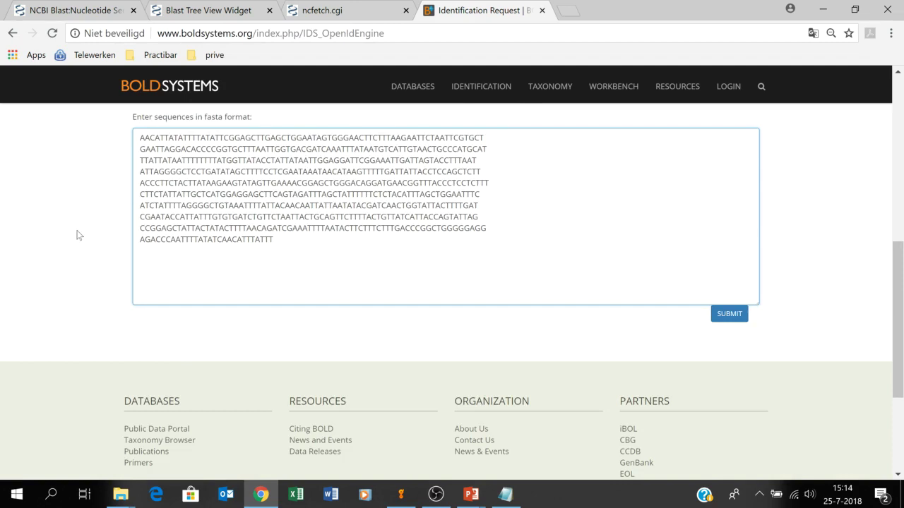
{"action": "scroll", "coordinate": [78, 232], "scroll_direction": "up", "scroll_amount": 2}
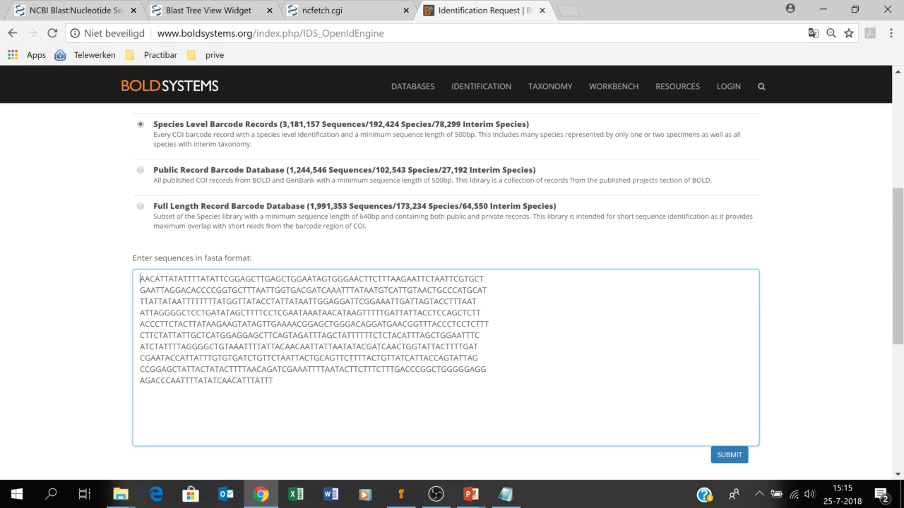
{"action": "left_click", "coordinate": [741, 455]}
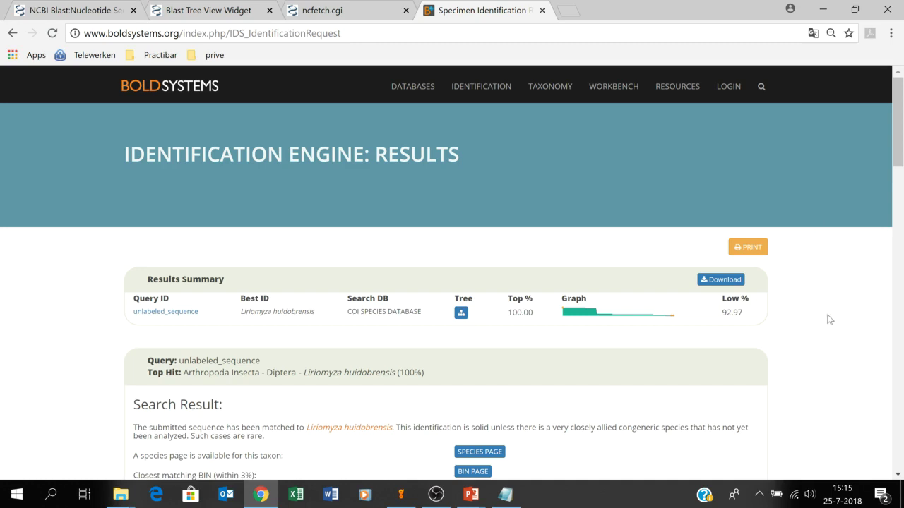
- Examine the top hit, identification summary and similarity scores in the BOLD identification results
{"action": "scroll", "coordinate": [837, 309], "scroll_direction": "down", "scroll_amount": 1}
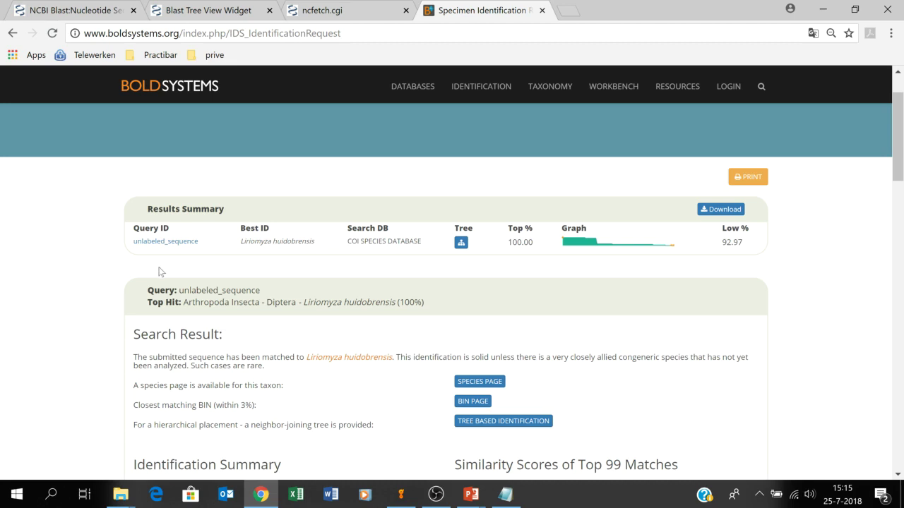
{"action": "scroll", "coordinate": [93, 280], "scroll_direction": "down", "scroll_amount": 1}
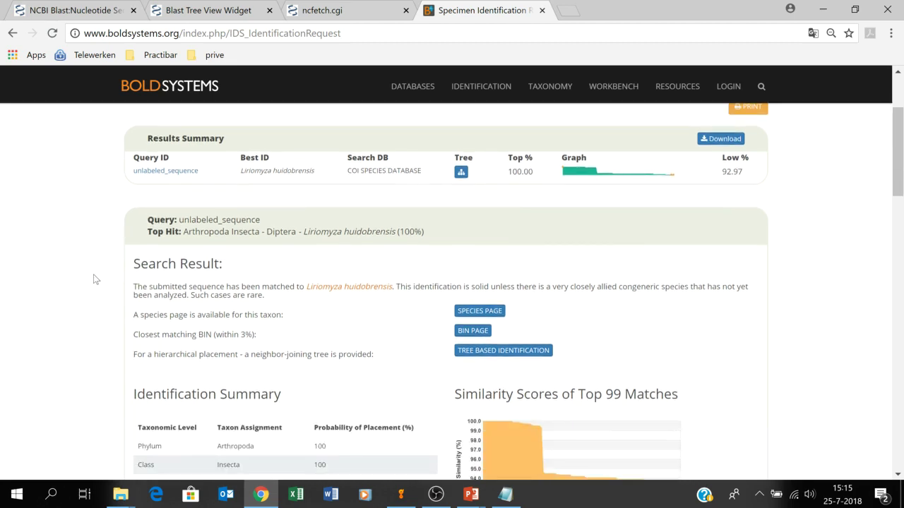
{"action": "scroll", "coordinate": [95, 277], "scroll_direction": "down", "scroll_amount": 1}
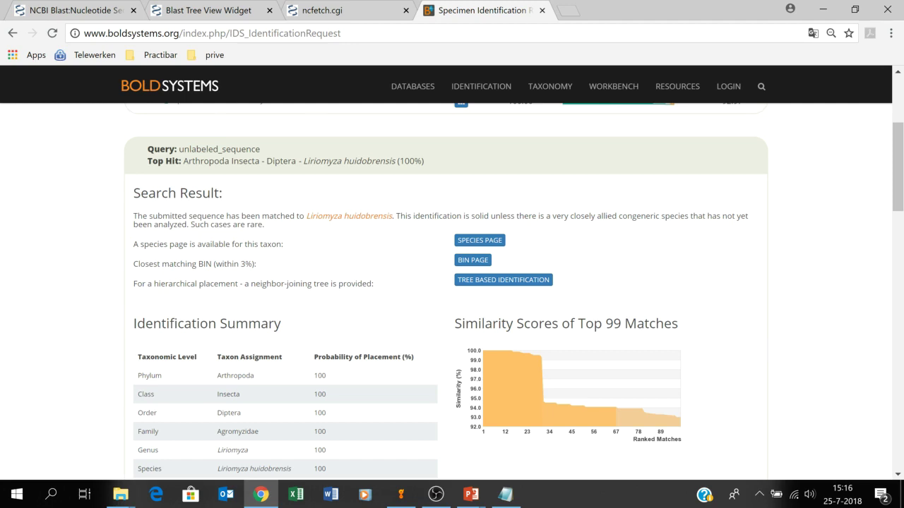
- Examine the similarity values and publication status of the Top 20 matches below the BOLD identification summary
{"action": "scroll", "coordinate": [750, 342], "scroll_direction": "down", "scroll_amount": 1}
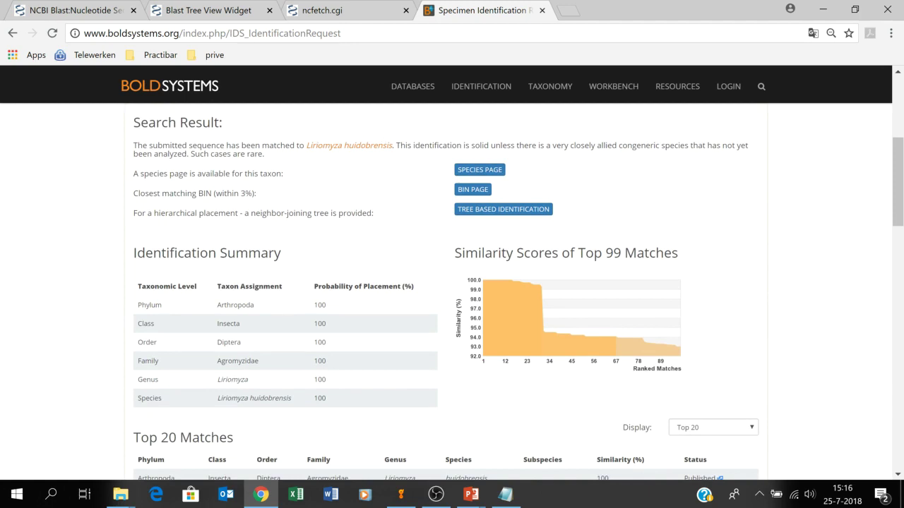
{"action": "scroll", "coordinate": [812, 238], "scroll_direction": "up", "scroll_amount": 1}
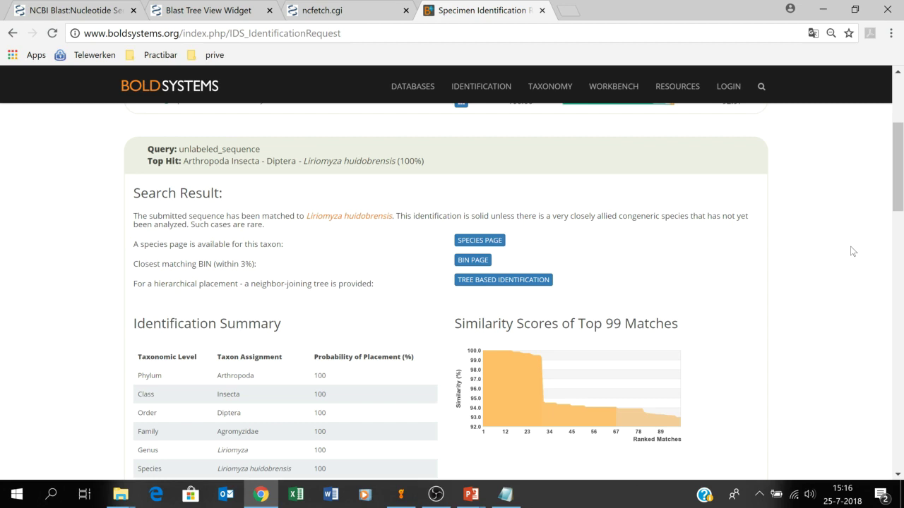
{"action": "scroll", "coordinate": [852, 251], "scroll_direction": "down", "scroll_amount": 2}
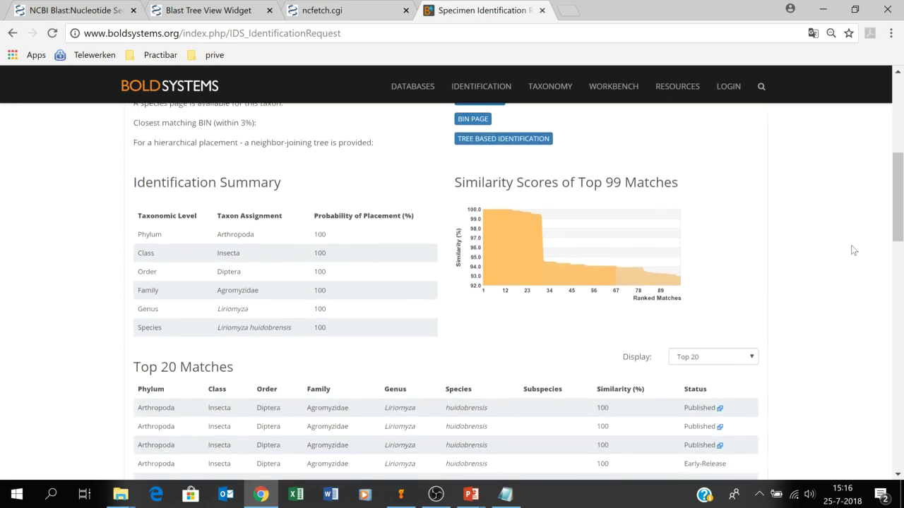
{"action": "scroll", "coordinate": [853, 247], "scroll_direction": "down", "scroll_amount": 2}
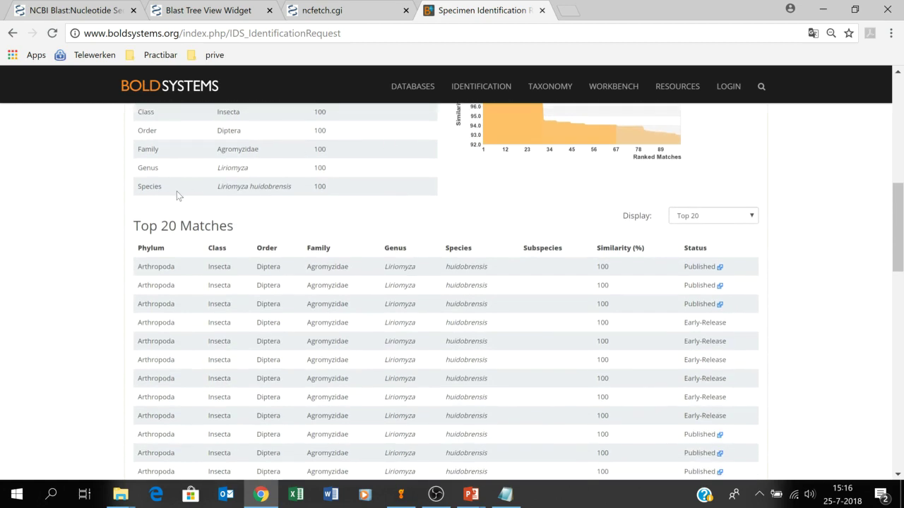
{"action": "scroll", "coordinate": [833, 234], "scroll_direction": "down", "scroll_amount": 1}
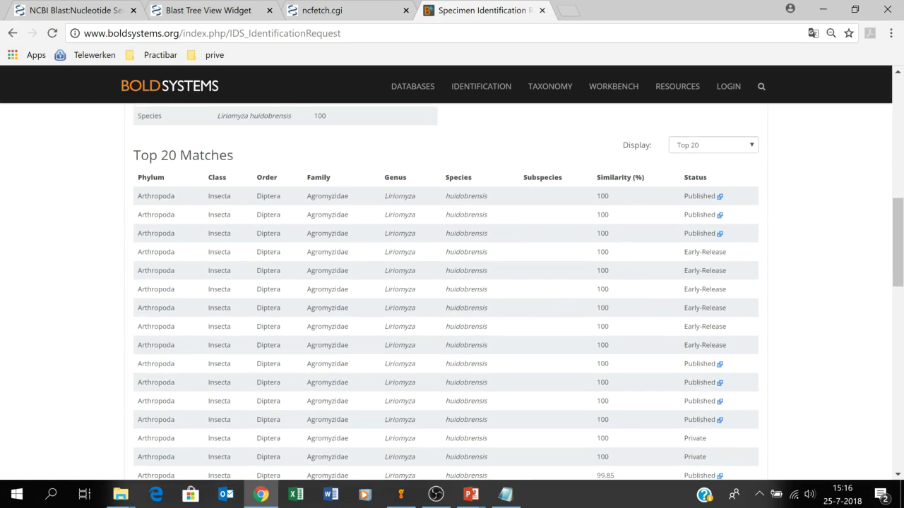
{"action": "scroll", "coordinate": [414, 367], "scroll_direction": "down", "scroll_amount": 2}
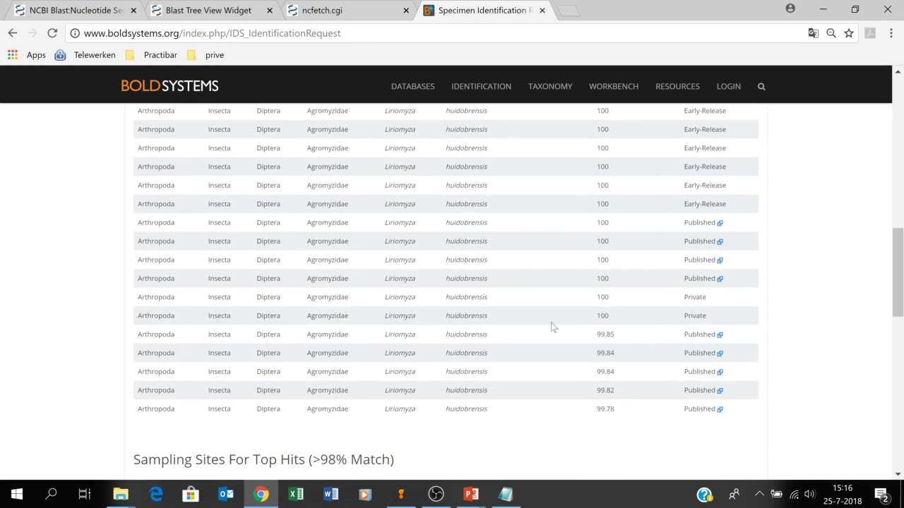
{"action": "scroll", "coordinate": [855, 364], "scroll_direction": "up", "scroll_amount": 1}
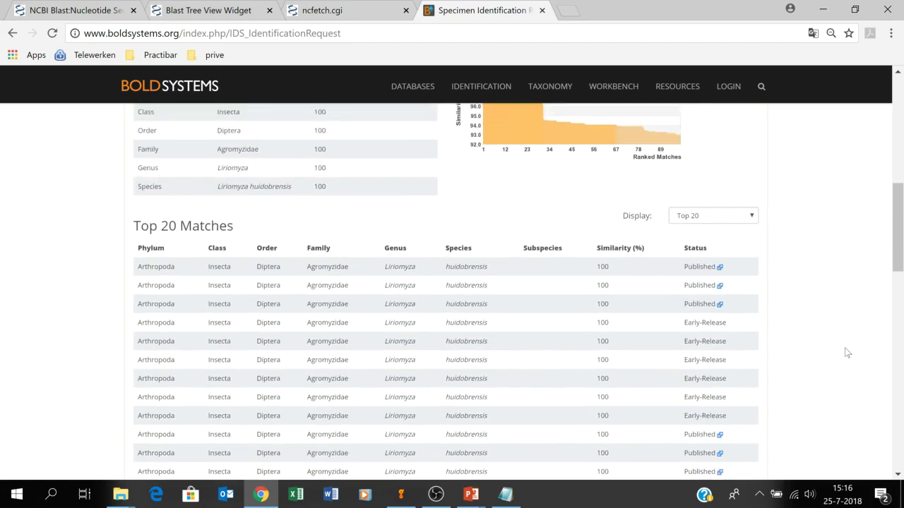
- Expand the BOLD match list to Top 99 and compare the similarity values of the Liriomyza huidobrensis and langei records
{"action": "left_click", "coordinate": [752, 216]}
{"action": "left_click", "coordinate": [744, 257]}
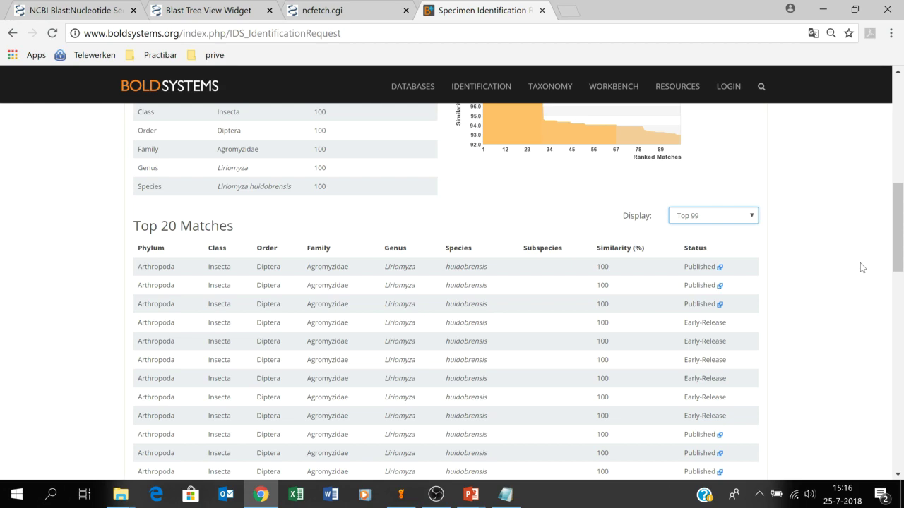
{"action": "scroll", "coordinate": [819, 206], "scroll_direction": "down", "scroll_amount": 8}
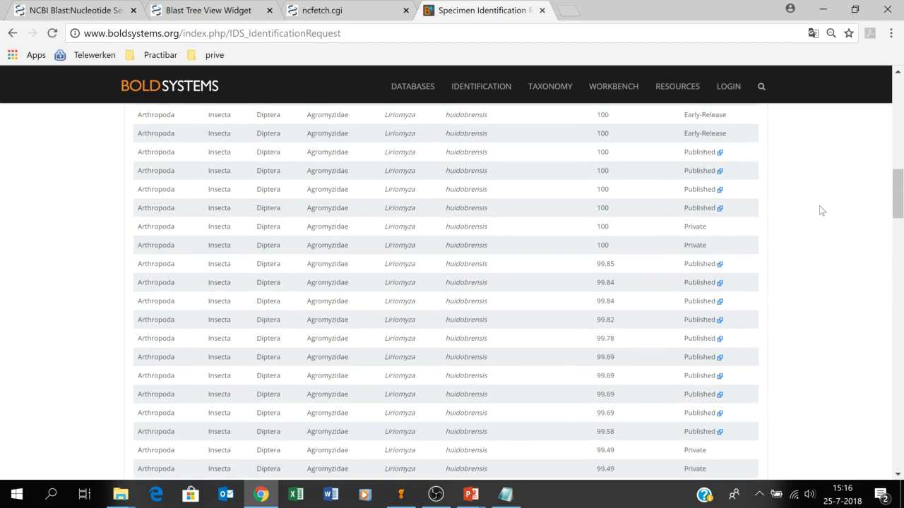
{"action": "scroll", "coordinate": [819, 207], "scroll_direction": "down", "scroll_amount": 3}
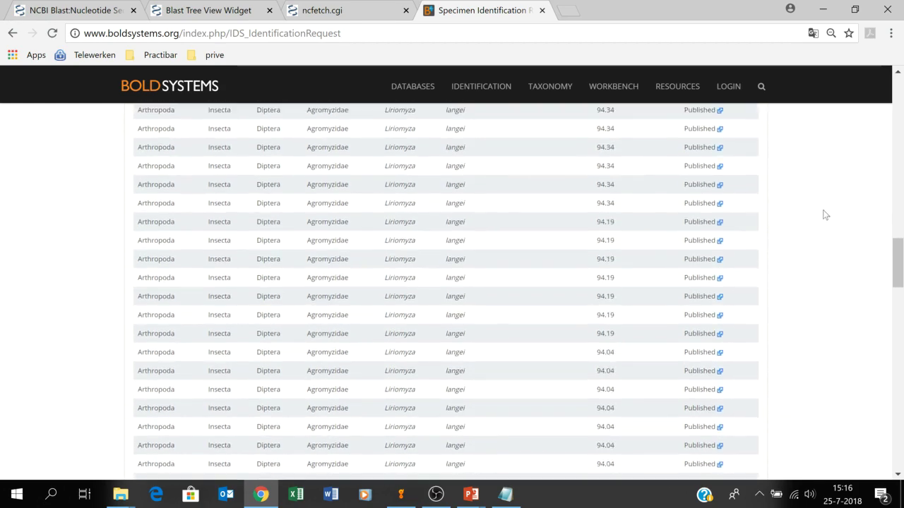
{"action": "scroll", "coordinate": [826, 215], "scroll_direction": "up", "scroll_amount": 4}
{"action": "scroll", "coordinate": [826, 218], "scroll_direction": "up", "scroll_amount": 3}
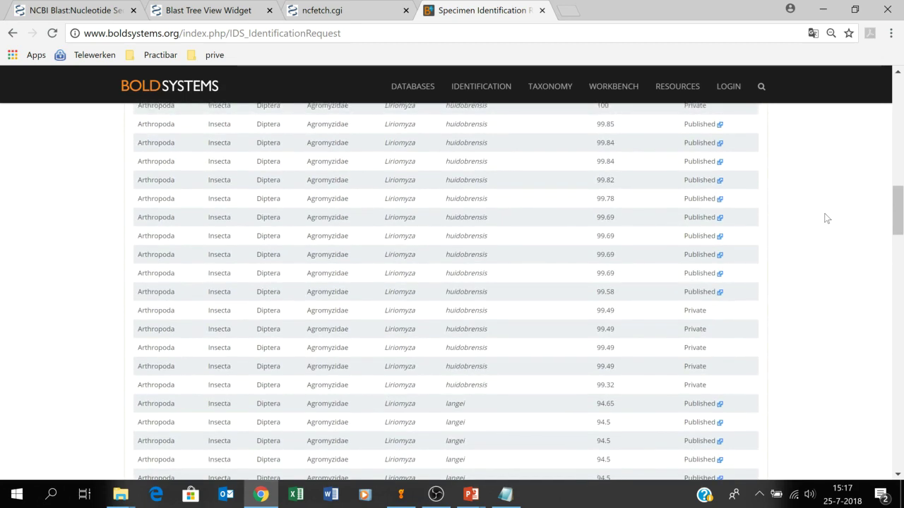
{"action": "scroll", "coordinate": [826, 218], "scroll_direction": "down", "scroll_amount": 1}
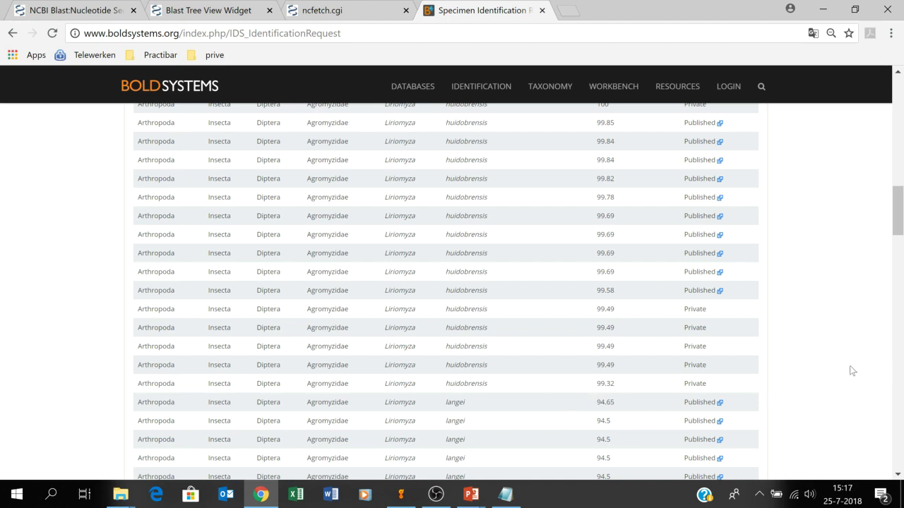
{"action": "scroll", "coordinate": [823, 349], "scroll_direction": "up", "scroll_amount": 8}
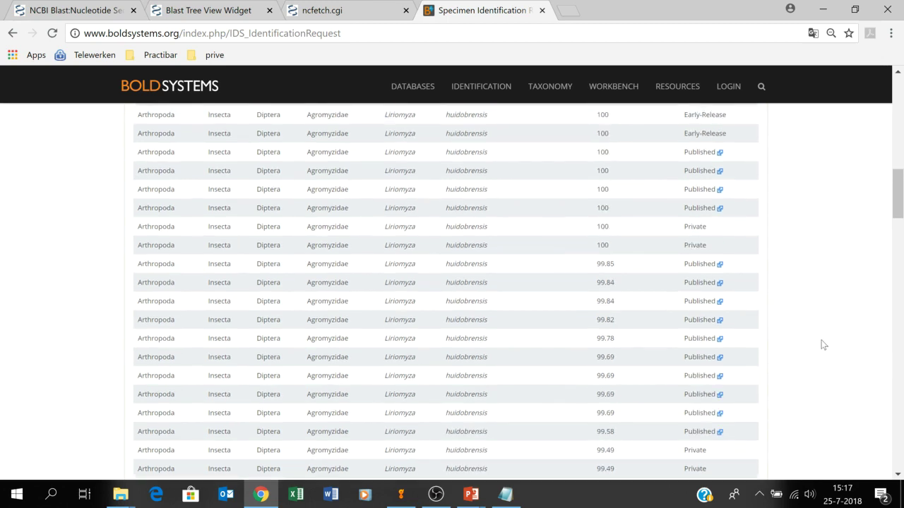
- Return to the start of the Top 99 matches and open the published record of the first Liriomyza huidobrensis match
{"action": "scroll", "coordinate": [819, 316], "scroll_direction": "down", "scroll_amount": 2}
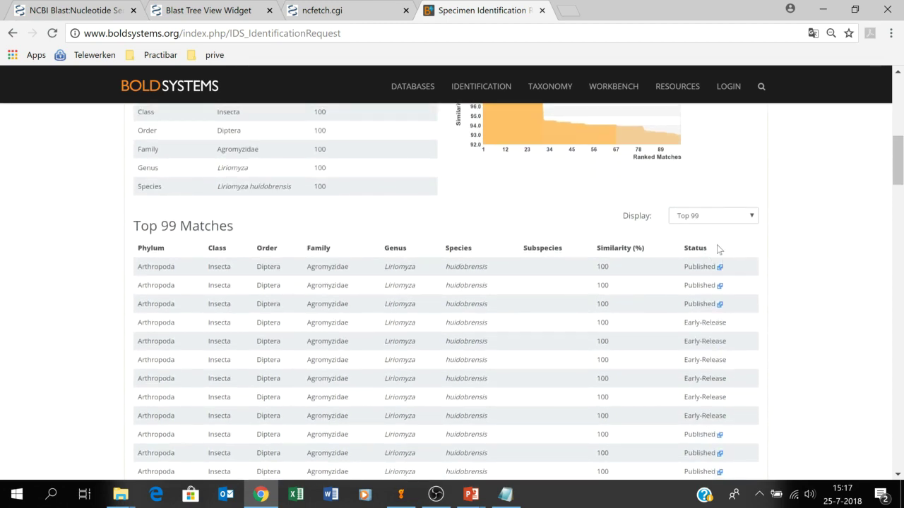
{"action": "scroll", "coordinate": [799, 292], "scroll_direction": "down", "scroll_amount": 1}
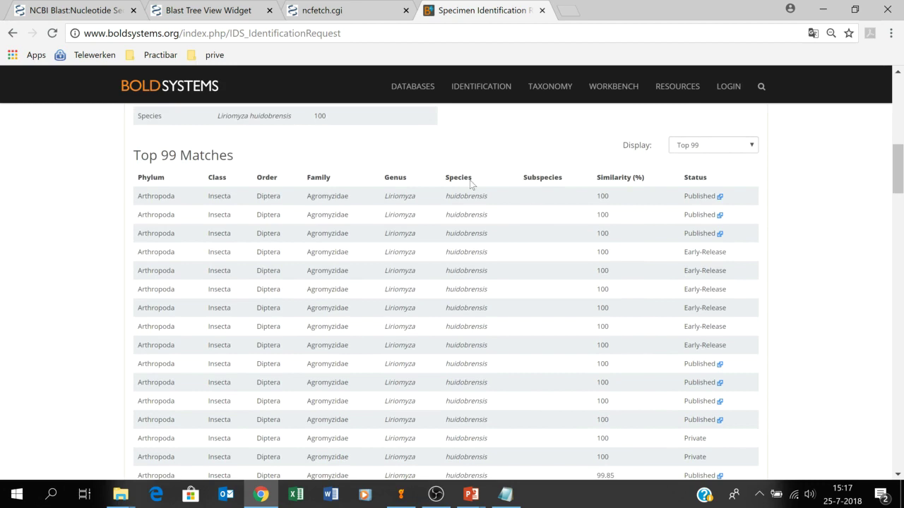
{"action": "left_click", "coordinate": [720, 197]}
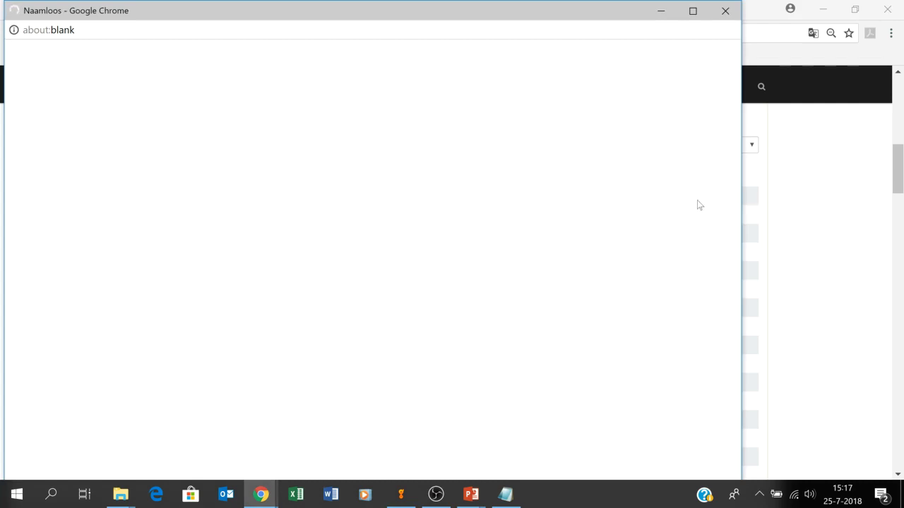
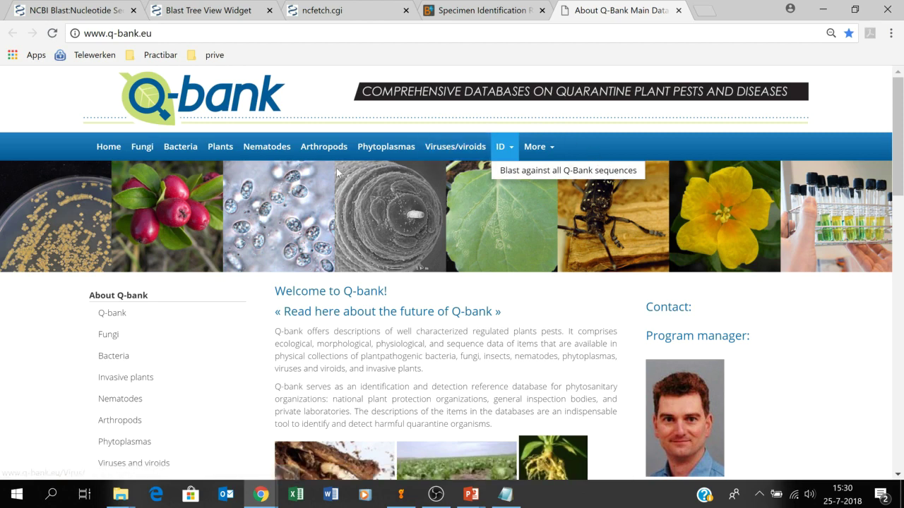
- Go to the Q-bank Arthropods database and open the BLAST against all Q-bank sequences, with the disclaimer accepted
{"action": "left_click", "coordinate": [321, 150]}
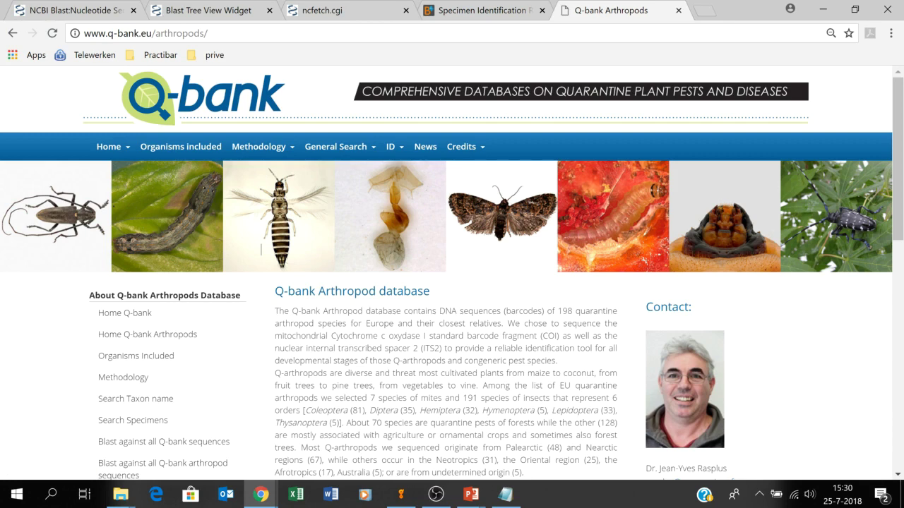
{"action": "left_click", "coordinate": [399, 150]}
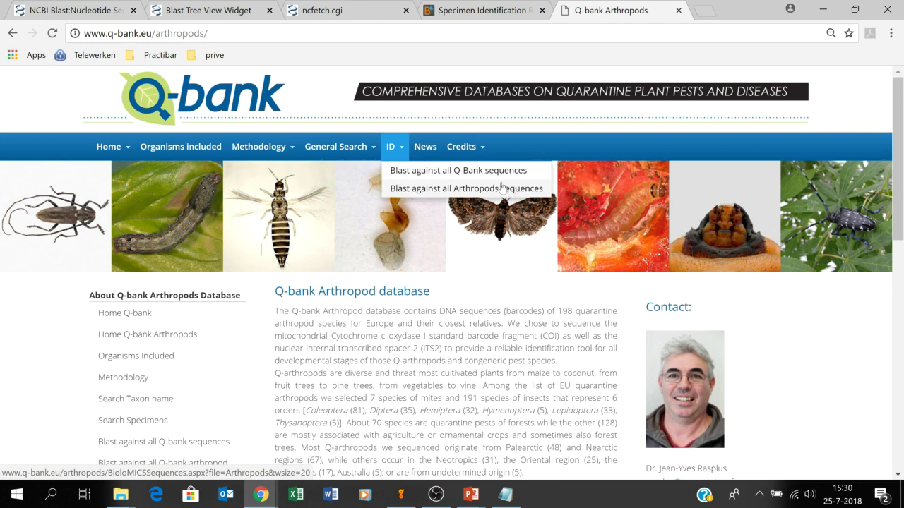
{"action": "left_click", "coordinate": [464, 173]}
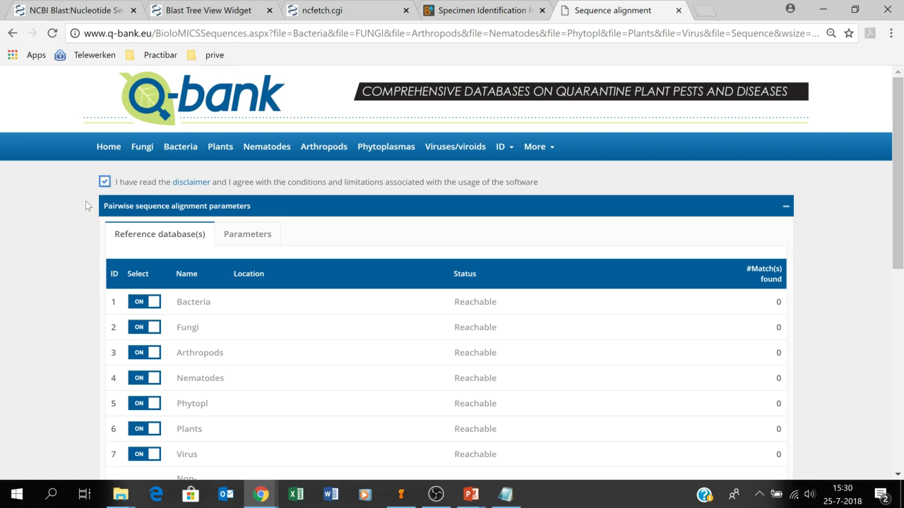
- Paste the COI sequence as the sequence to align against the Q-bank reference databases and start the alignment
{"action": "scroll", "coordinate": [68, 282], "scroll_direction": "down", "scroll_amount": 2}
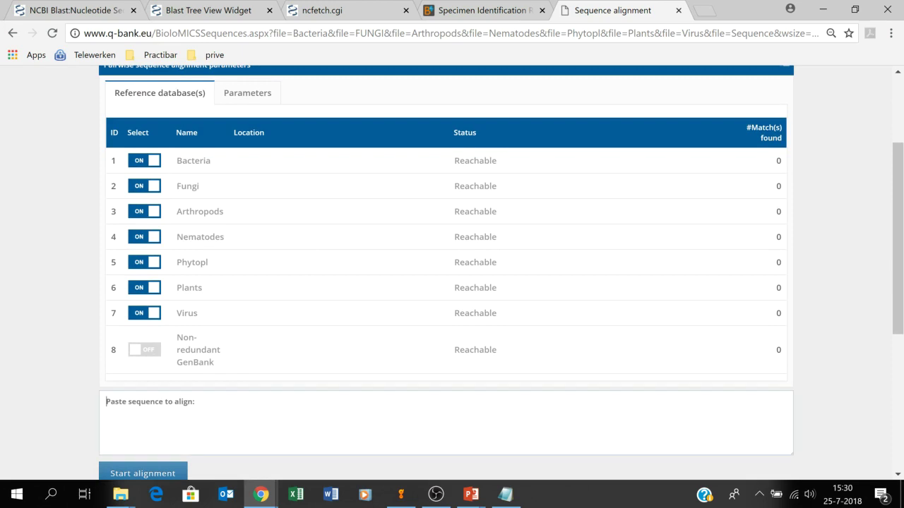
{"action": "scroll", "coordinate": [107, 402], "scroll_direction": "down", "scroll_amount": 1}
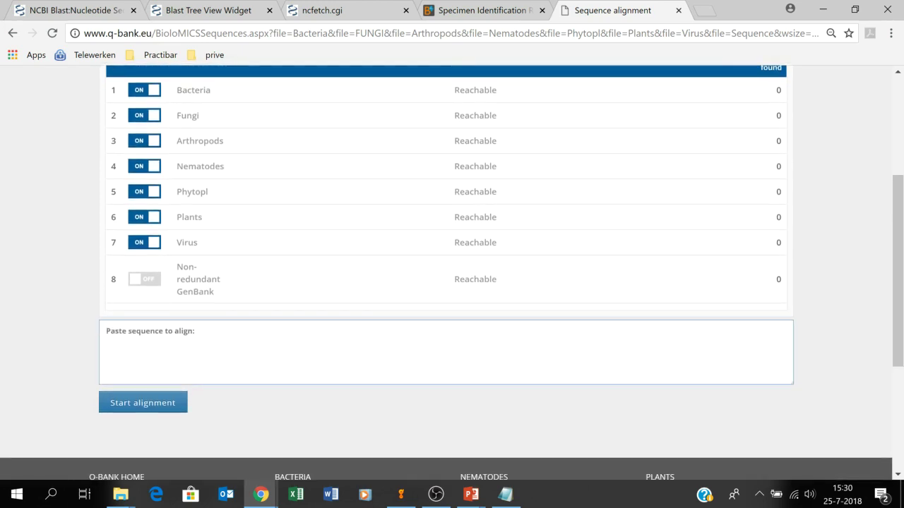
{"action": "key", "text": "ctrl+v"}
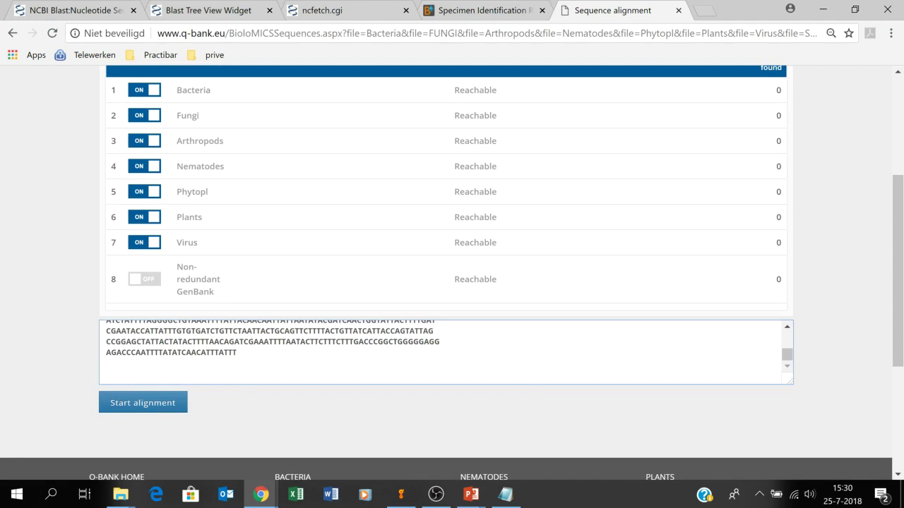
{"action": "left_click", "coordinate": [155, 413]}
- Review the Q-bank pairwise results, inspect the alignment with the first Liriomyza bryoniae match (number 11), and close it
{"action": "scroll", "coordinate": [157, 411], "scroll_direction": "down", "scroll_amount": 3}
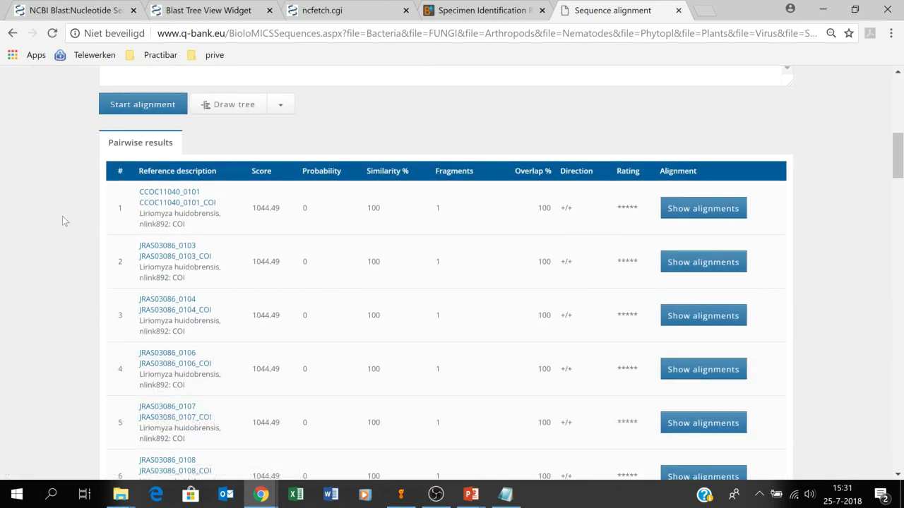
{"action": "scroll", "coordinate": [177, 237], "scroll_direction": "down", "scroll_amount": 1}
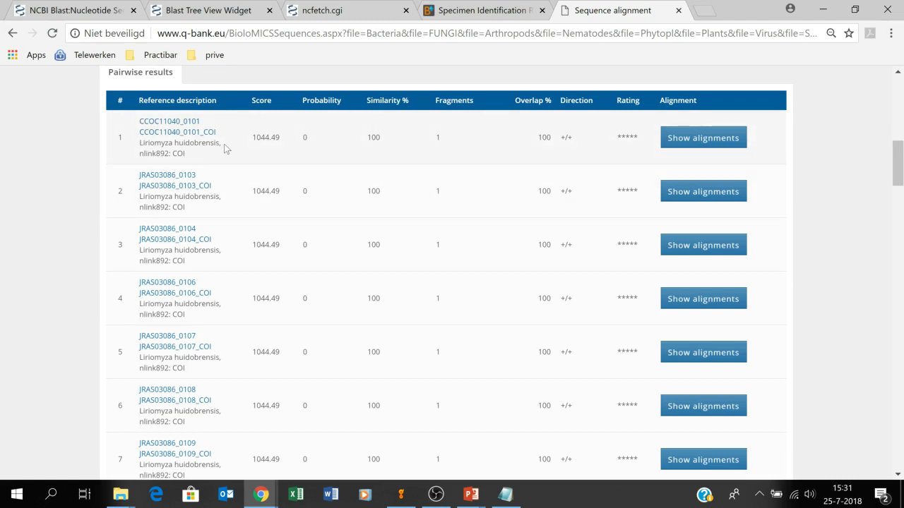
{"action": "scroll", "coordinate": [191, 243], "scroll_direction": "down", "scroll_amount": 2}
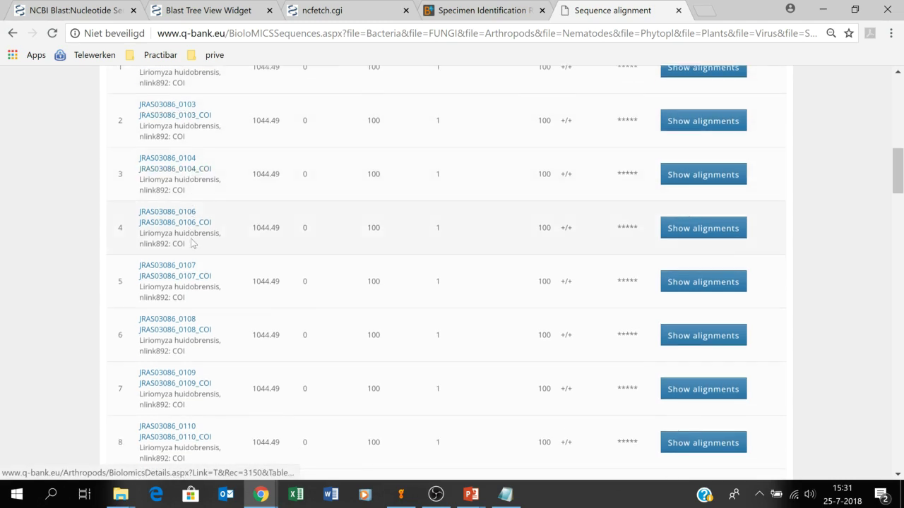
{"action": "scroll", "coordinate": [192, 248], "scroll_direction": "down", "scroll_amount": 3}
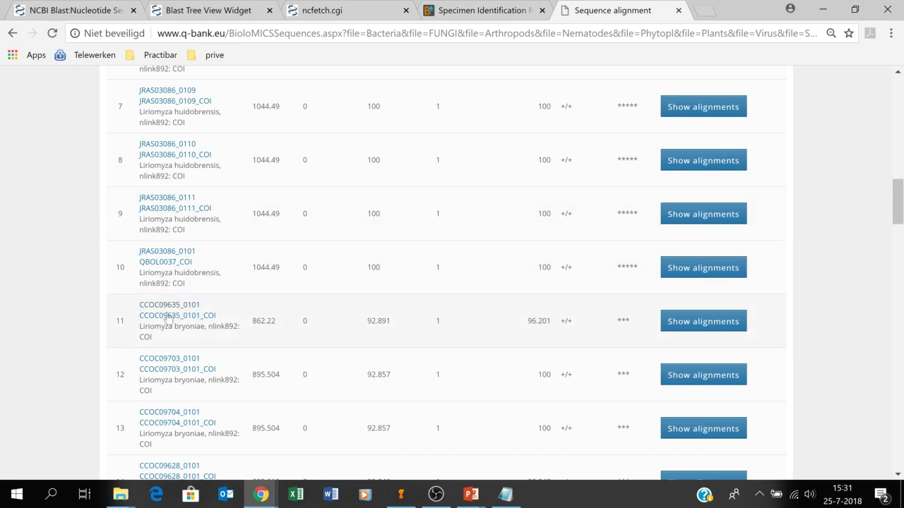
{"action": "left_click", "coordinate": [728, 323]}
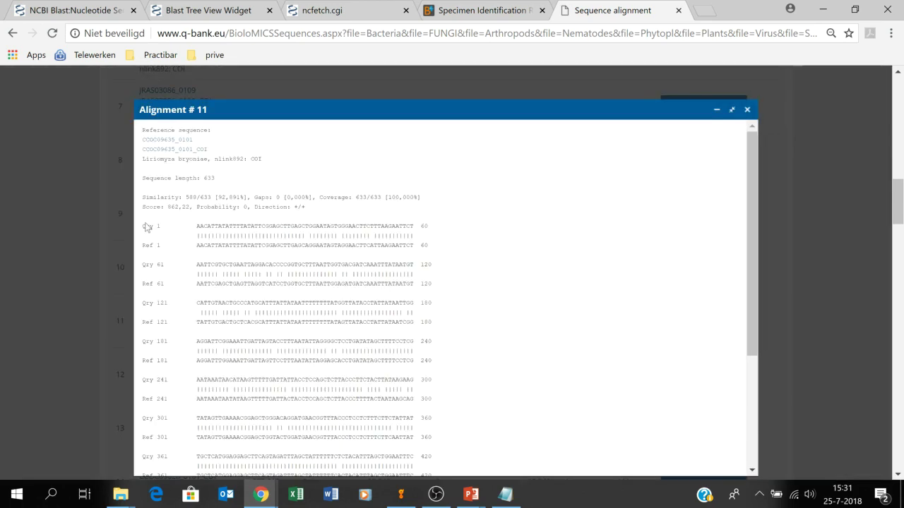
{"action": "scroll", "coordinate": [424, 255], "scroll_direction": "down", "scroll_amount": 1}
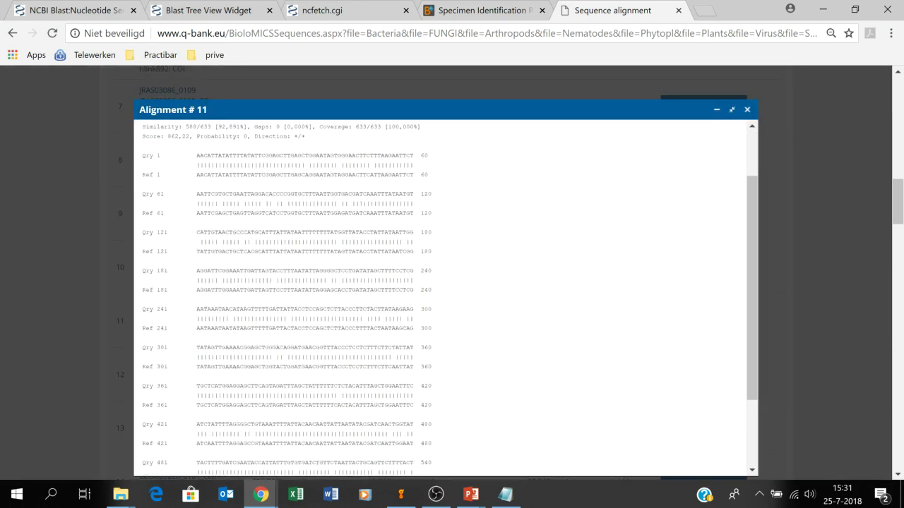
{"action": "scroll", "coordinate": [469, 244], "scroll_direction": "up", "scroll_amount": 1}
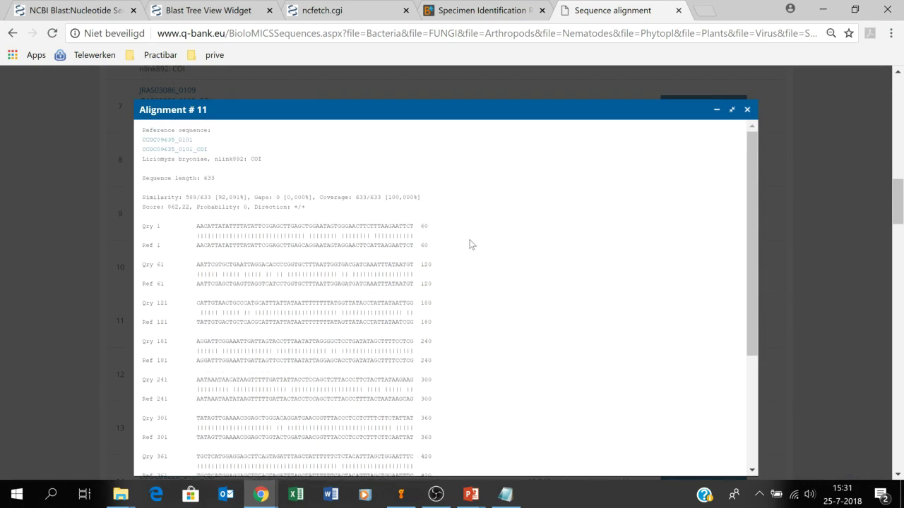
{"action": "scroll", "coordinate": [472, 244], "scroll_direction": "down", "scroll_amount": 1}
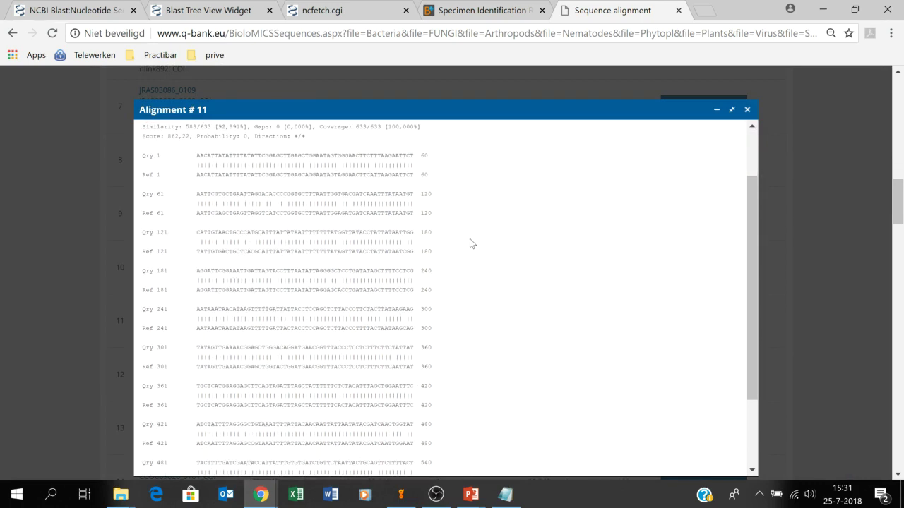
{"action": "scroll", "coordinate": [470, 239], "scroll_direction": "down", "scroll_amount": 1}
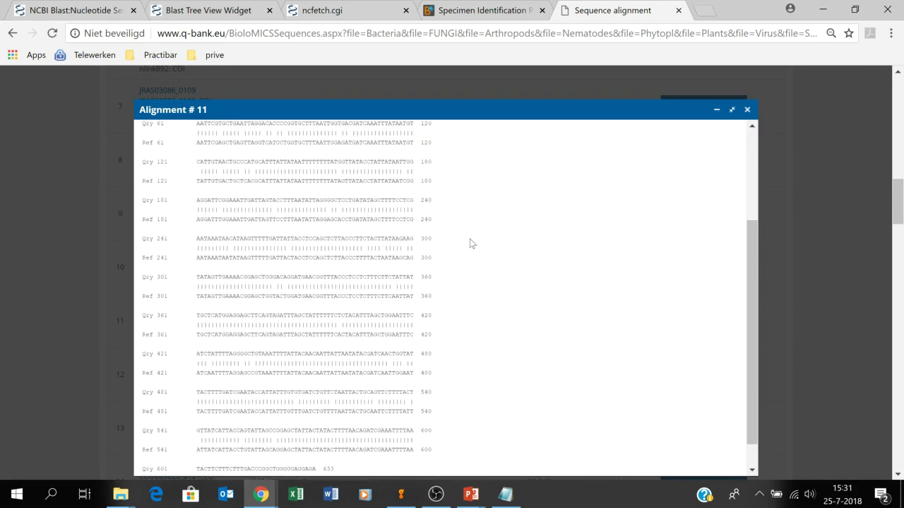
{"action": "left_click", "coordinate": [747, 110]}
- Return to the start of the Q-bank pairwise results and draw a UPGMA tree of the aligned sequences
{"action": "scroll", "coordinate": [809, 200], "scroll_direction": "up", "scroll_amount": 1}
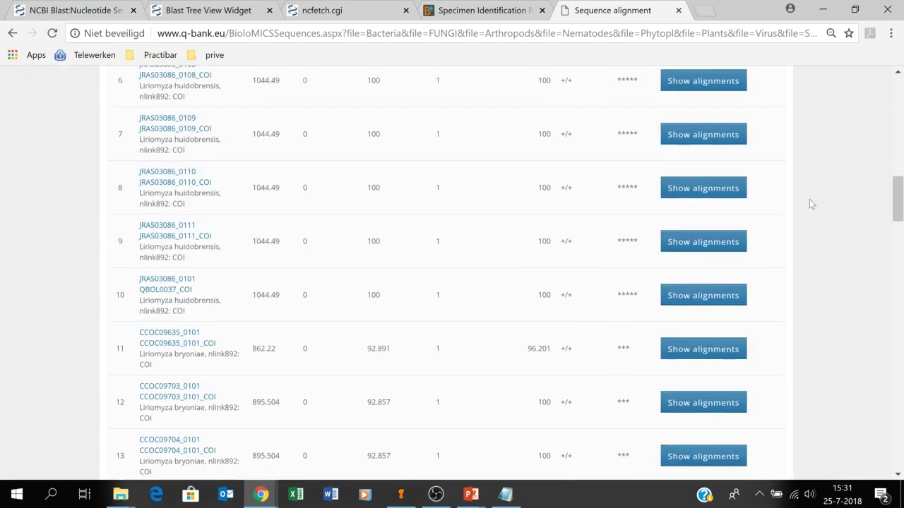
{"action": "scroll", "coordinate": [816, 195], "scroll_direction": "up", "scroll_amount": 3}
{"action": "scroll", "coordinate": [827, 198], "scroll_direction": "up", "scroll_amount": 5}
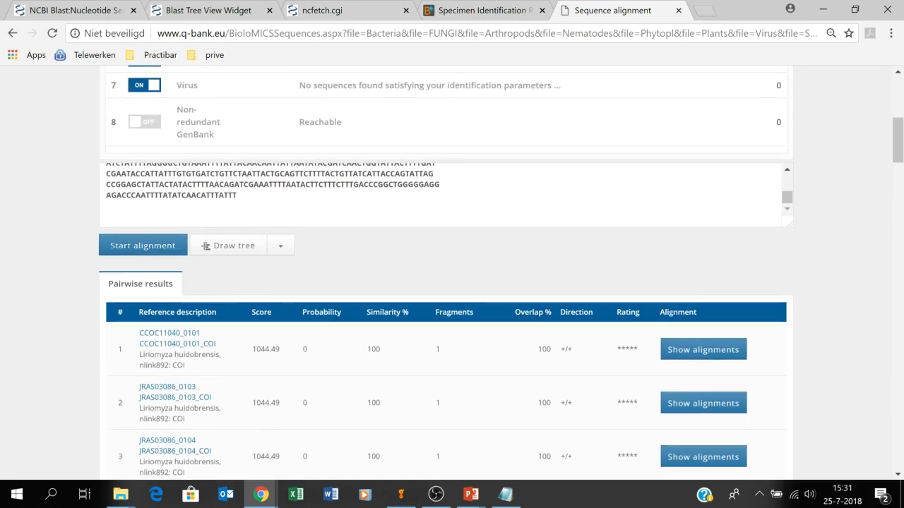
{"action": "left_click", "coordinate": [281, 247]}
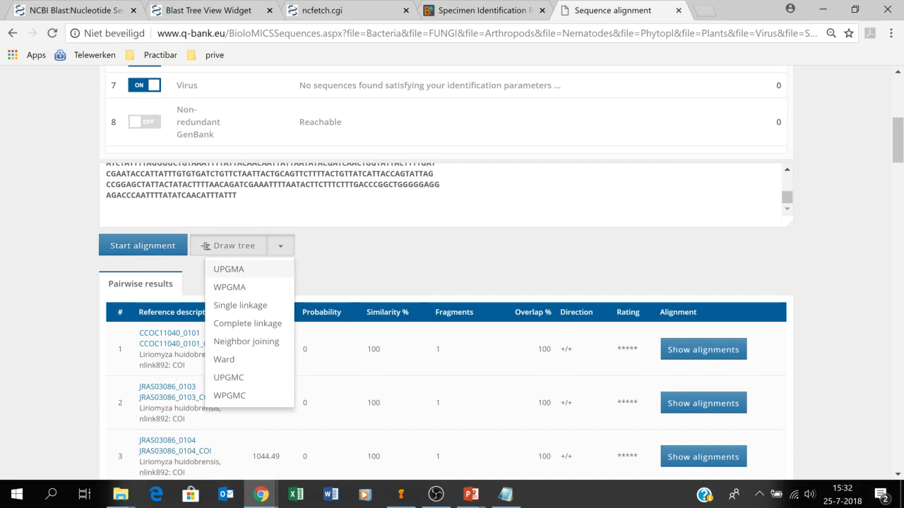
{"action": "left_click", "coordinate": [251, 271]}
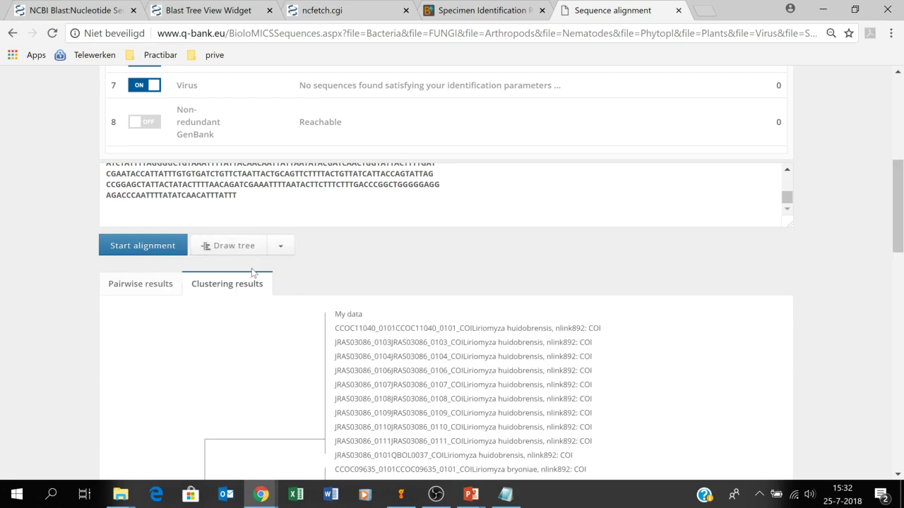
- Examine where My data clusters in the tree and open the specimen record of the Liriomyza huidobrensis reference JRAS03086_0106
{"action": "scroll", "coordinate": [103, 307], "scroll_direction": "down", "scroll_amount": 2}
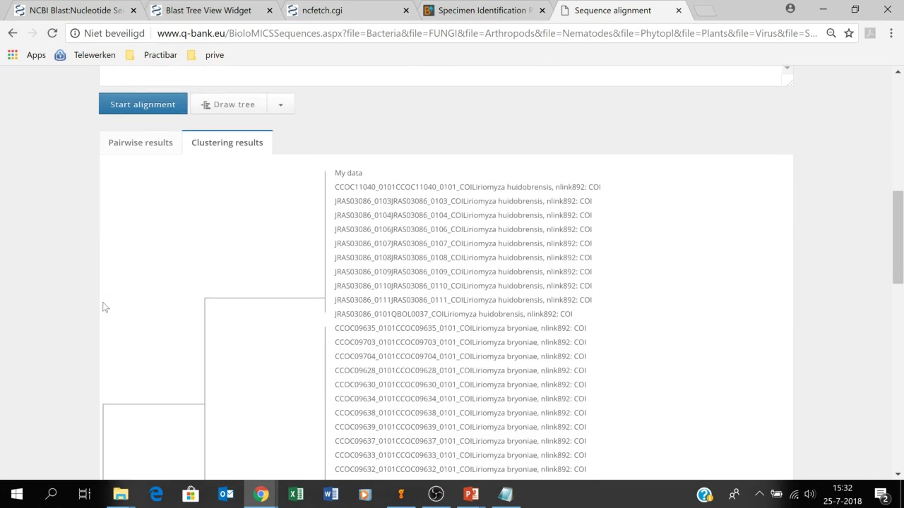
{"action": "scroll", "coordinate": [103, 307], "scroll_direction": "down", "scroll_amount": 1}
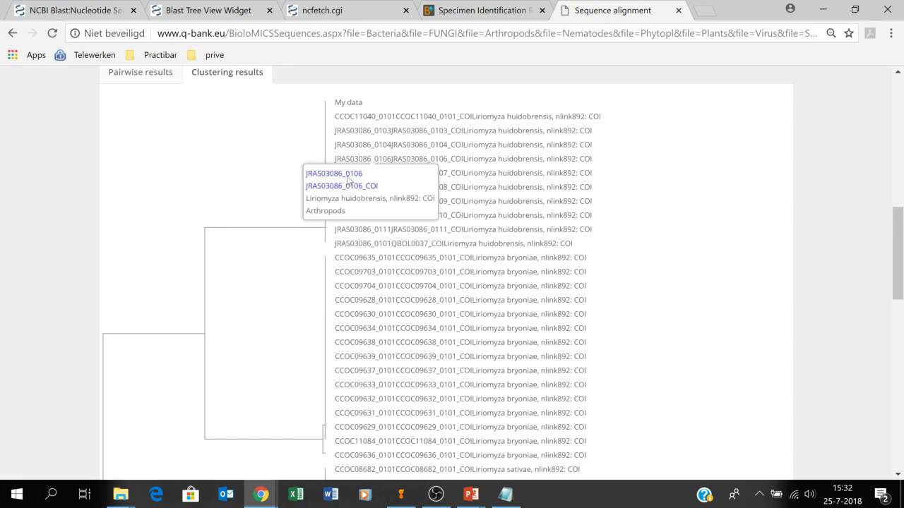
{"action": "left_click", "coordinate": [343, 181]}
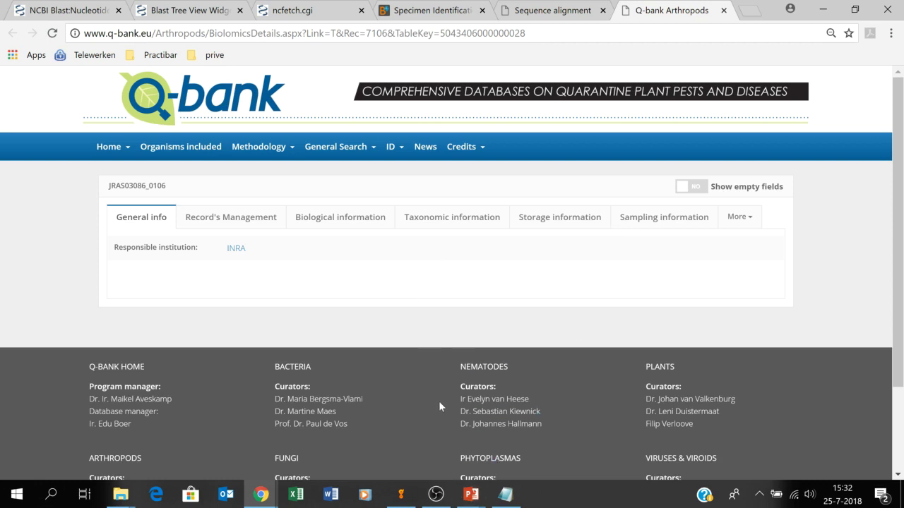
{"action": "left_click", "coordinate": [565, 459]}
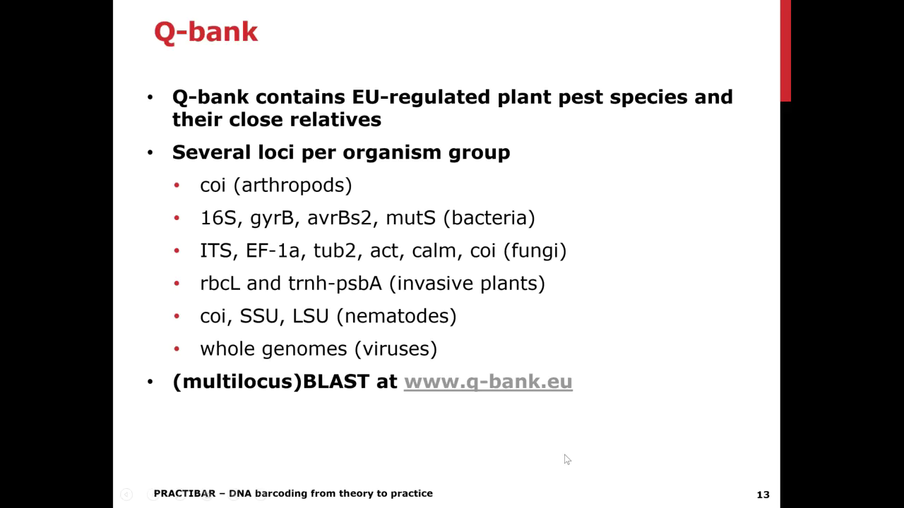
{"action": "left_click", "coordinate": [567, 445]}
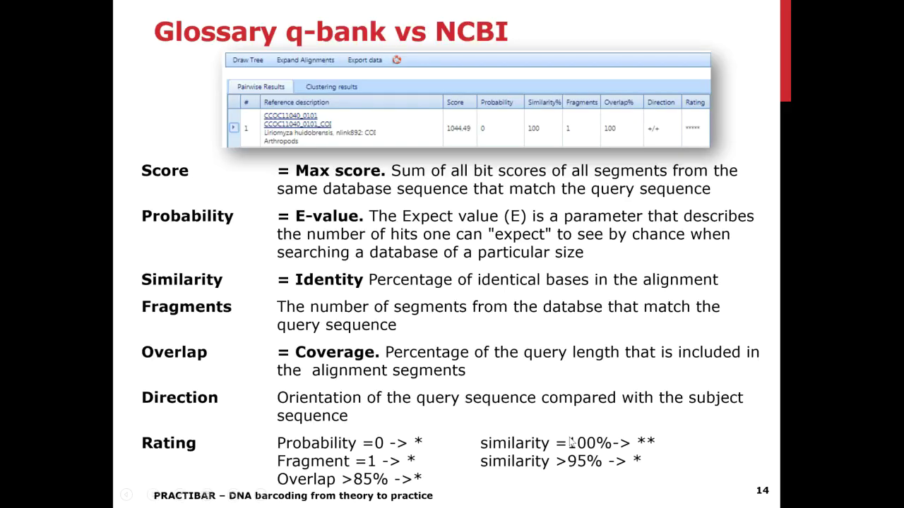